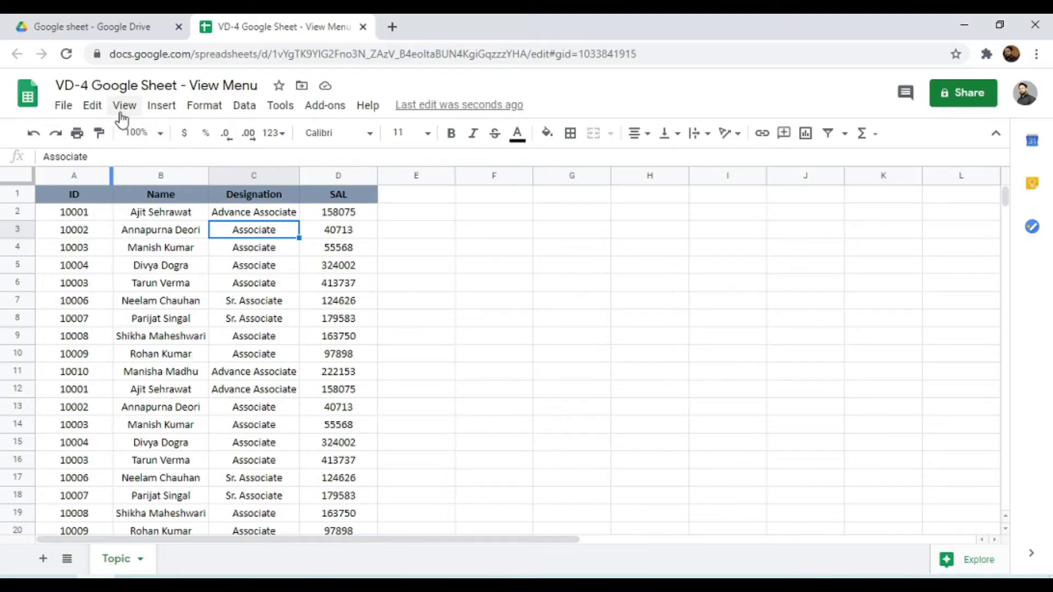
pyautogui.click(125, 106)
pyautogui.moveTo(130, 141)
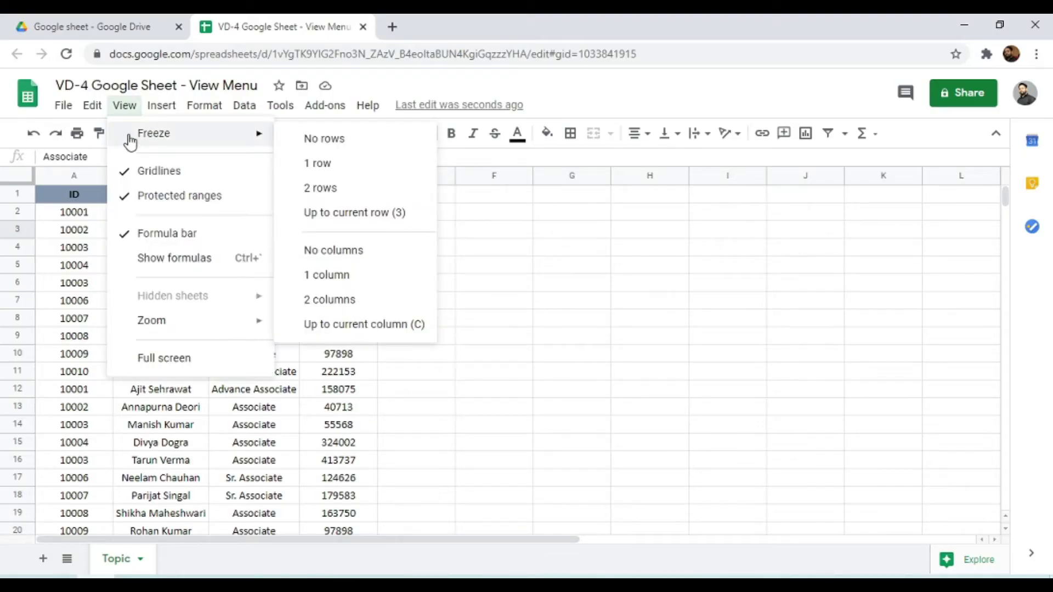
pyautogui.press('Escape')
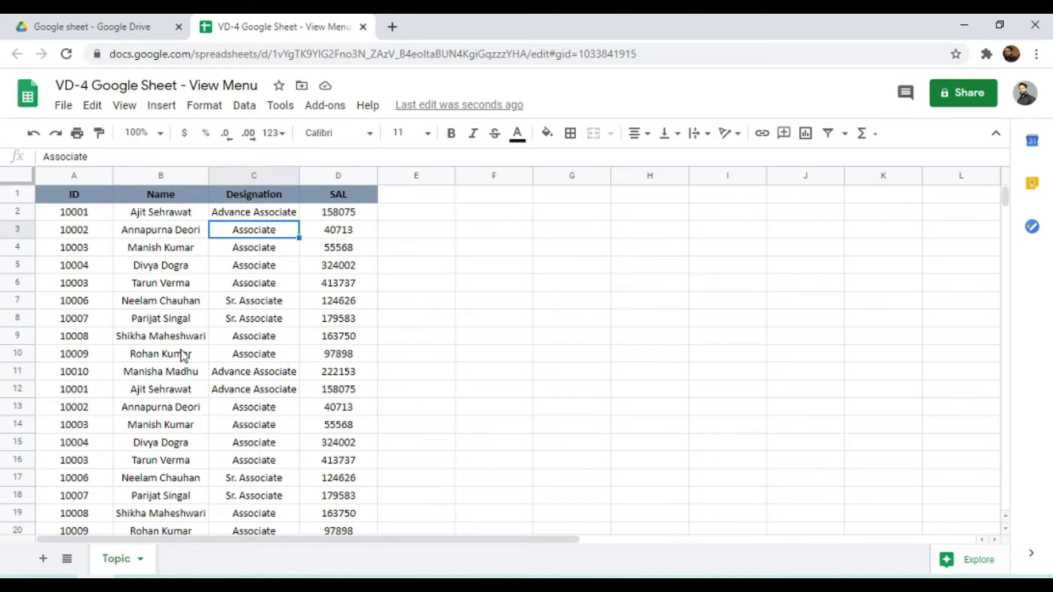
# Look through the employee records down to row 22 and back, checking whether the header row stays in view
pyautogui.click(86, 442)
pyautogui.press('Down')
pyautogui.press('Down')
pyautogui.press('Down')
pyautogui.press('Down')
pyautogui.press('Down')
pyautogui.press('Down')
pyautogui.press('Down')
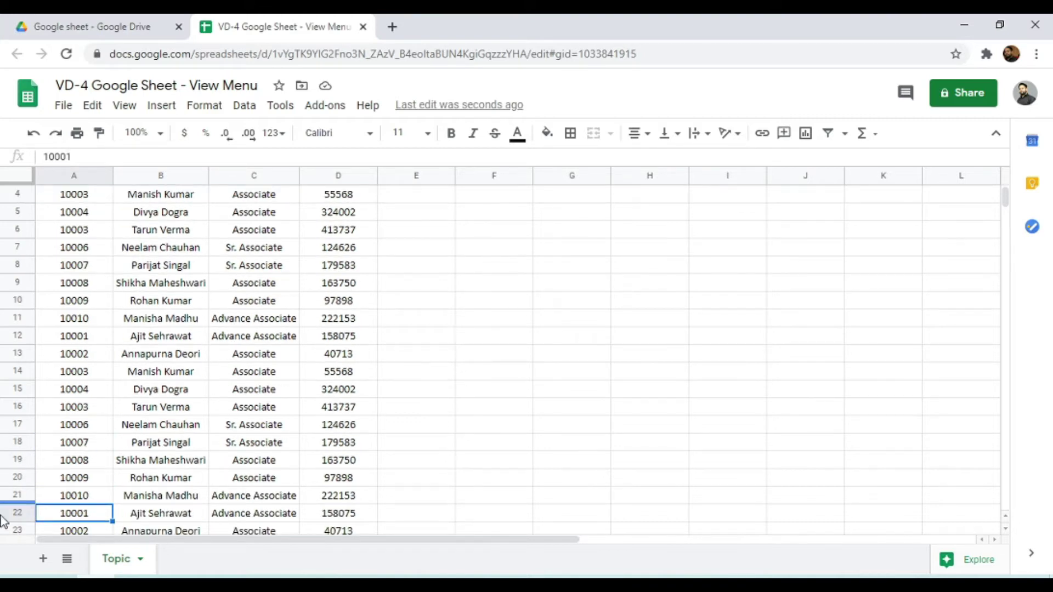
pyautogui.press('Up')
pyautogui.press('Up')
pyautogui.press('Up')
pyautogui.press('Up')
pyautogui.press('Up')
pyautogui.press('Up')
pyautogui.press('Up')
pyautogui.press('Up')
pyautogui.press('Up')
pyautogui.press('Up')
pyautogui.press('Up')
pyautogui.press('Up')
pyautogui.press('Up')
pyautogui.press('Up')
pyautogui.press('Up')
pyautogui.press('Up')
pyautogui.press('Up')
pyautogui.press('Up')
pyautogui.press('Up')
pyautogui.press('Up')
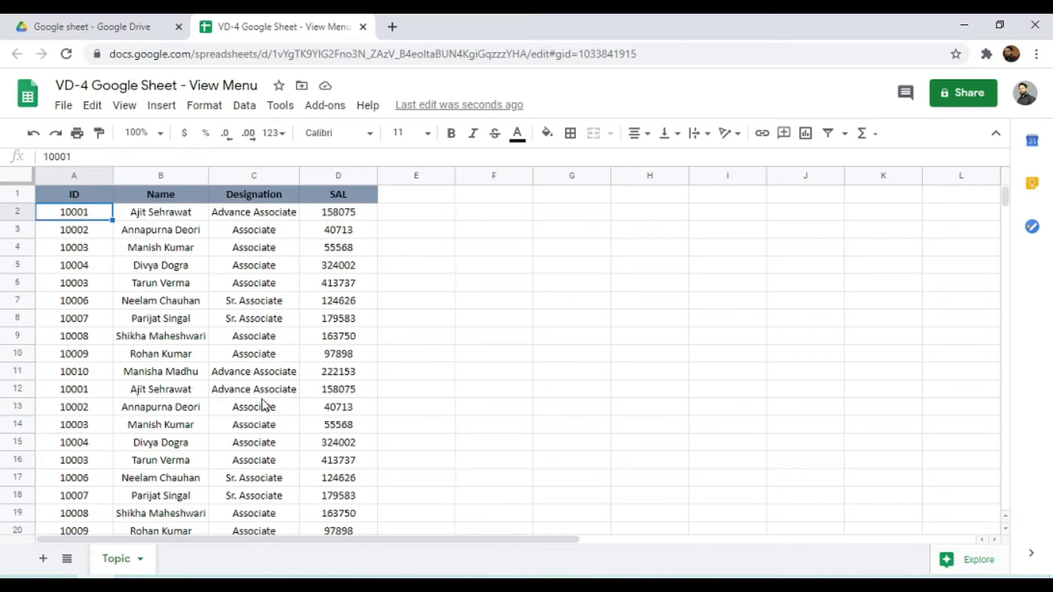
pyautogui.scroll(-3, 184, 388)
pyautogui.scroll(3, 181, 406)
pyautogui.scroll(-5, 183, 318)
pyautogui.scroll(5, 175, 337)
# Freeze one row so the ID, Name, Designation and SAL headers stay in place above the records
pyautogui.click(125, 104)
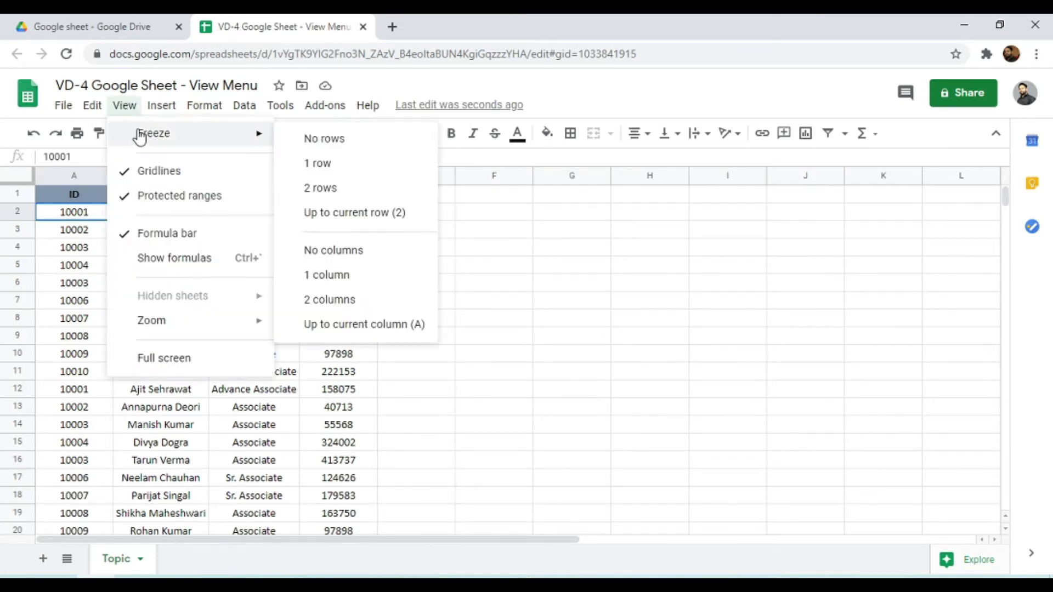
pyautogui.click(344, 164)
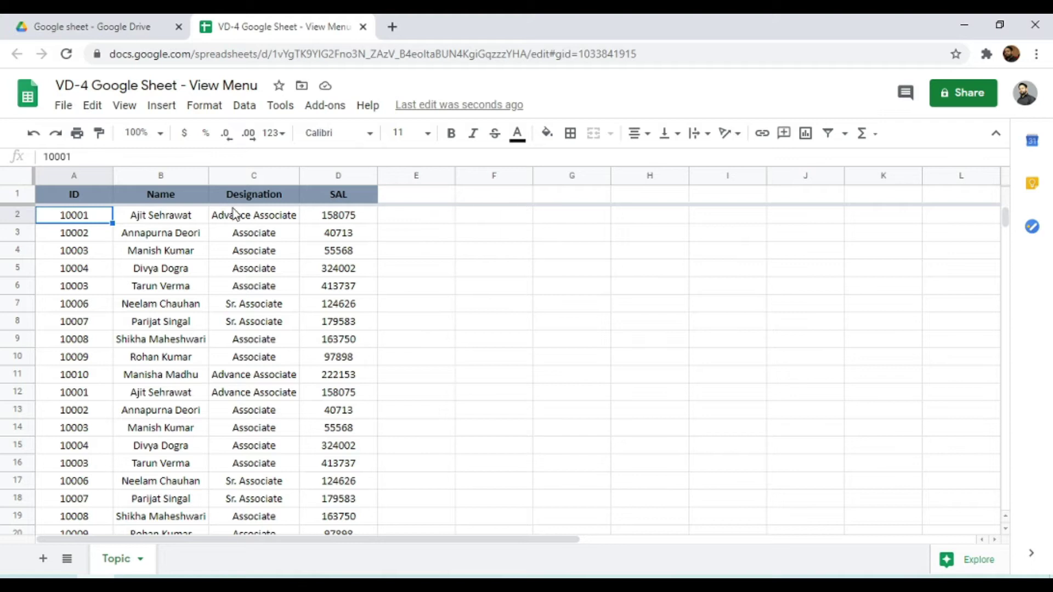
pyautogui.scroll(-2, 91, 322)
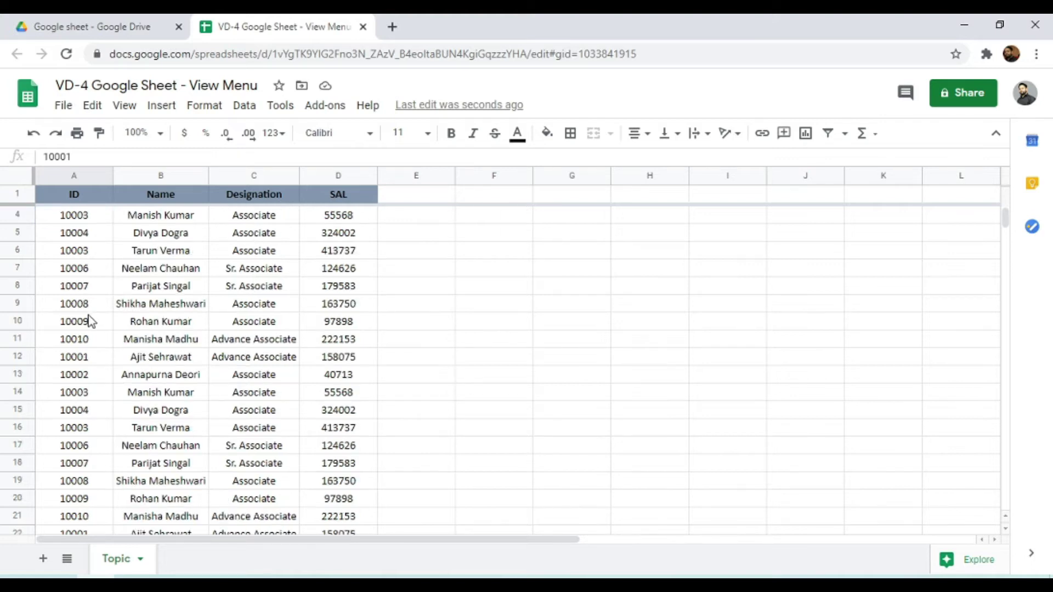
pyautogui.scroll(-7, 90, 323)
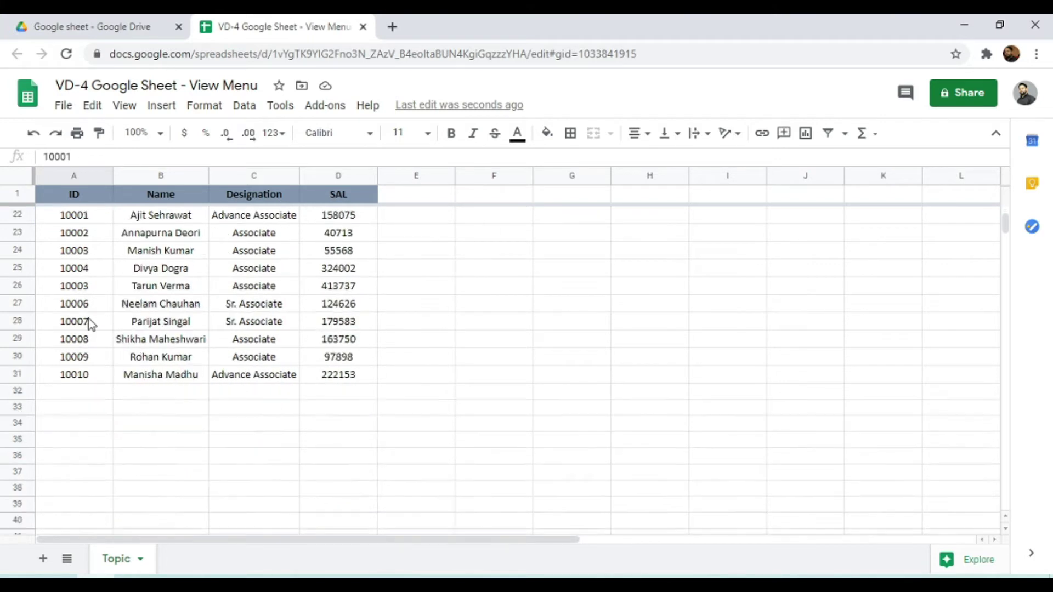
pyautogui.scroll(3, 90, 325)
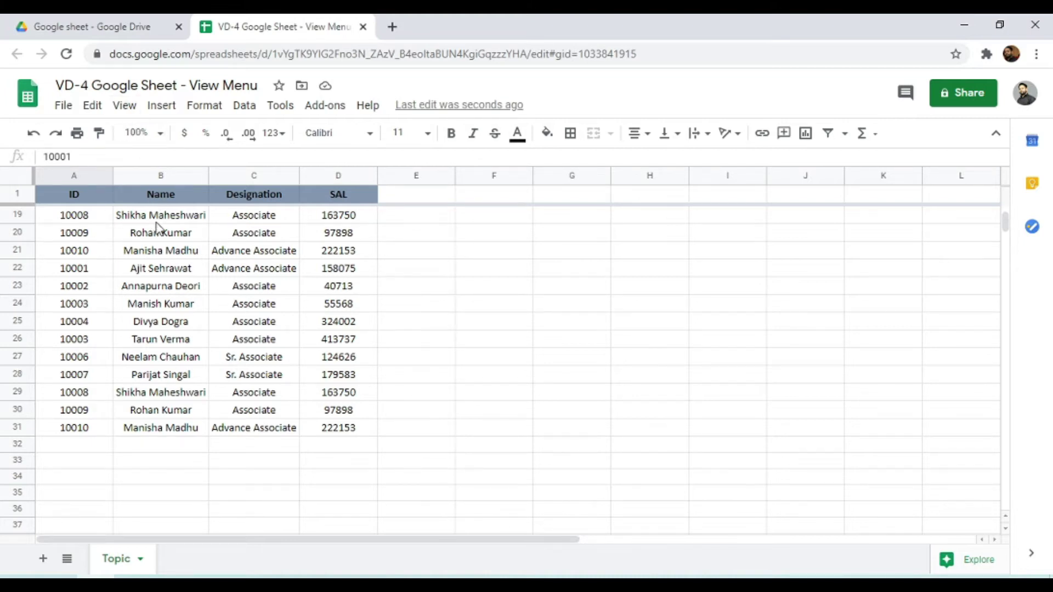
# Freeze the sheet's first two columns, ID and Name
pyautogui.click(124, 104)
pyautogui.moveTo(137, 136)
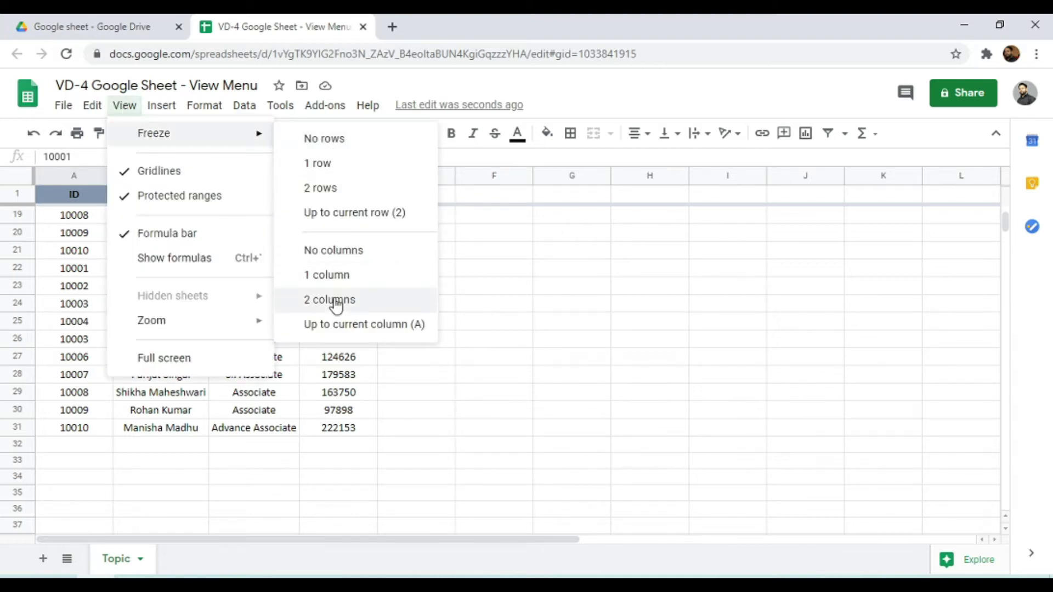
pyautogui.click(354, 310)
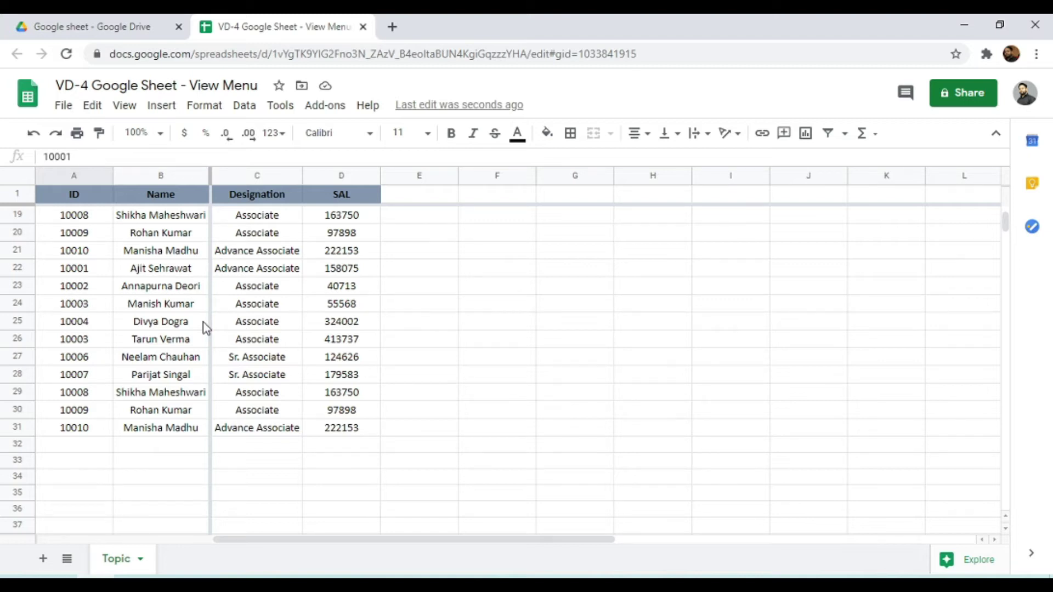
# Remove the freeze from the header row and from the ID and Name columns using No rows and No columns
pyautogui.click(128, 108)
pyautogui.moveTo(141, 136)
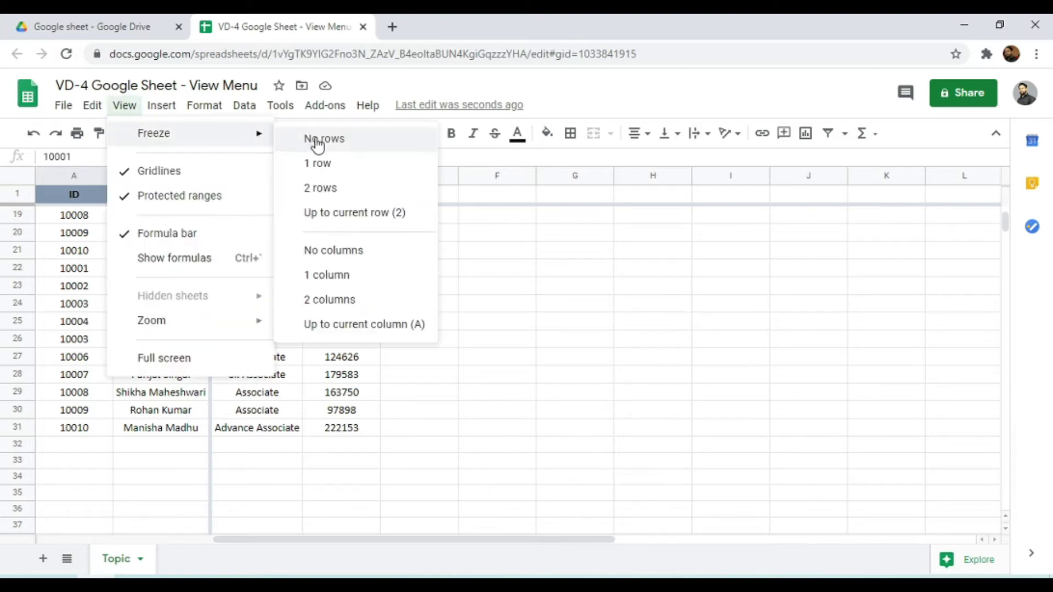
pyautogui.click(359, 147)
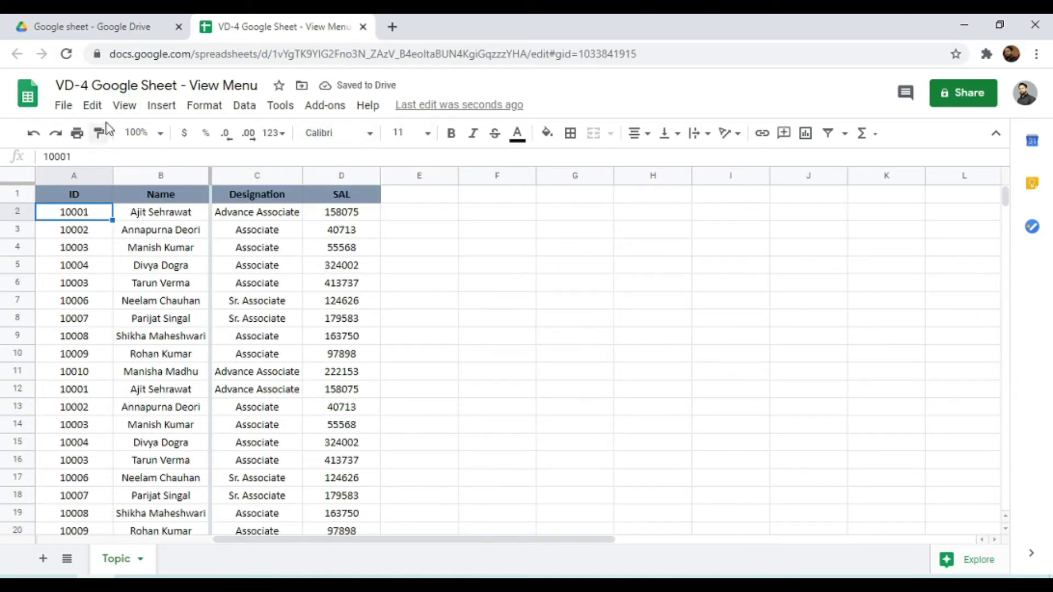
pyautogui.click(123, 107)
pyautogui.moveTo(145, 136)
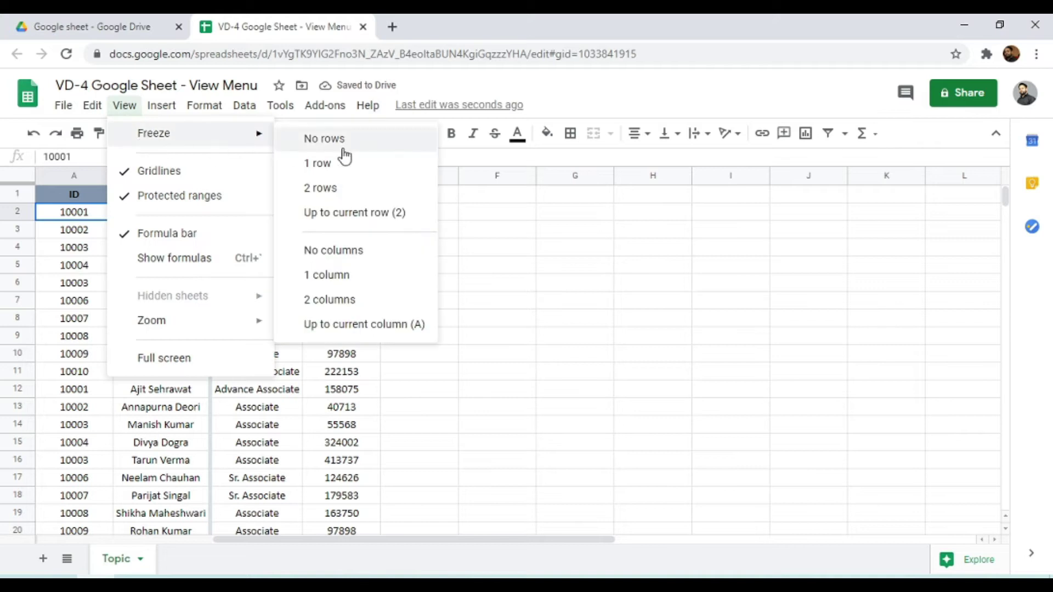
pyautogui.click(374, 258)
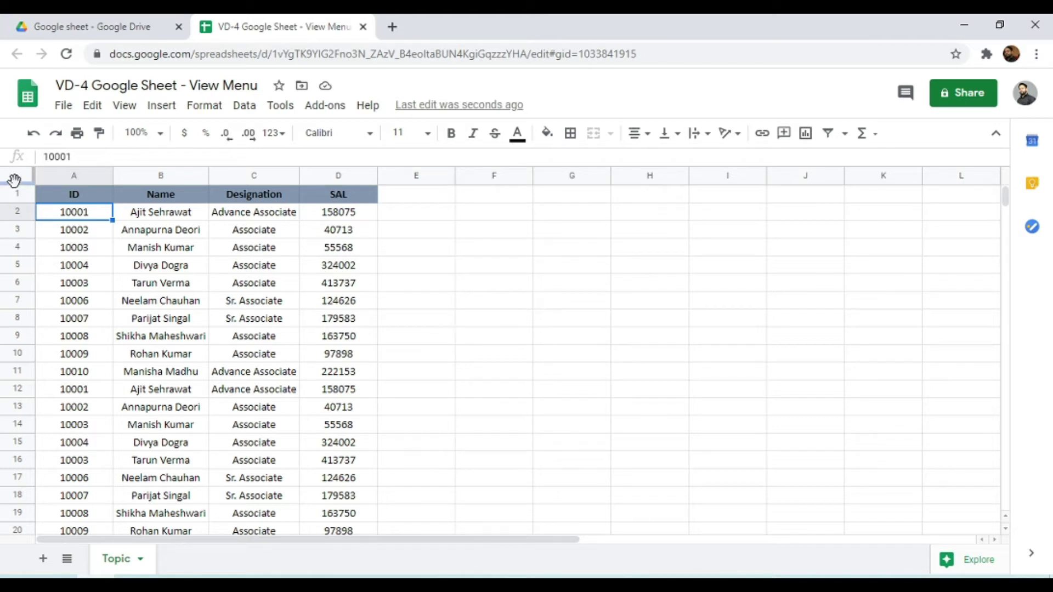
# Move the freeze dividers directly in the grid to below row 3 and after the Designation column
pyautogui.moveTo(14, 180); pyautogui.dragTo(22, 234)
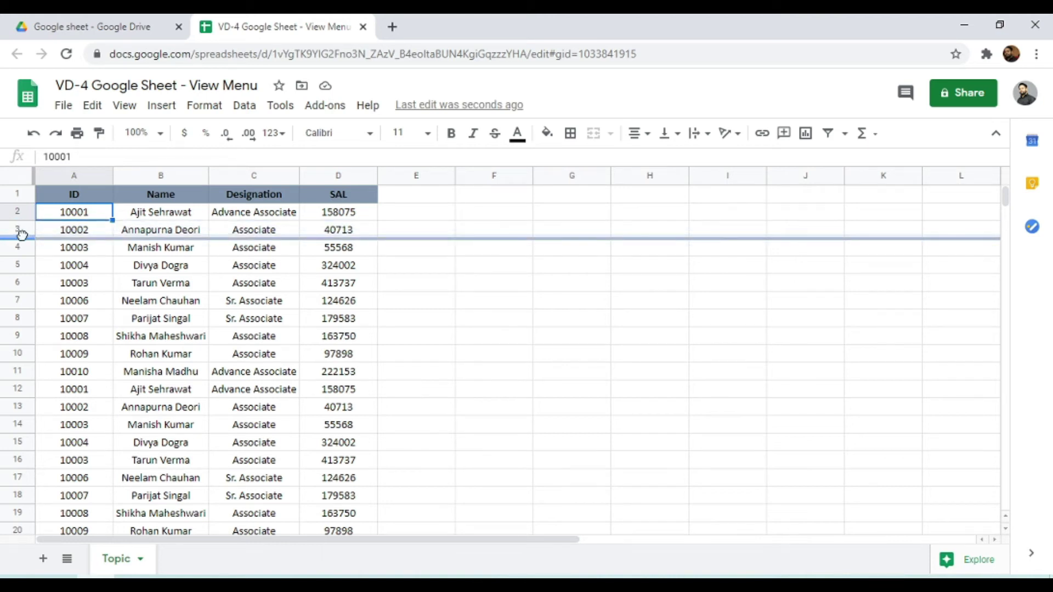
pyautogui.moveTo(22, 234); pyautogui.dragTo(22, 237)
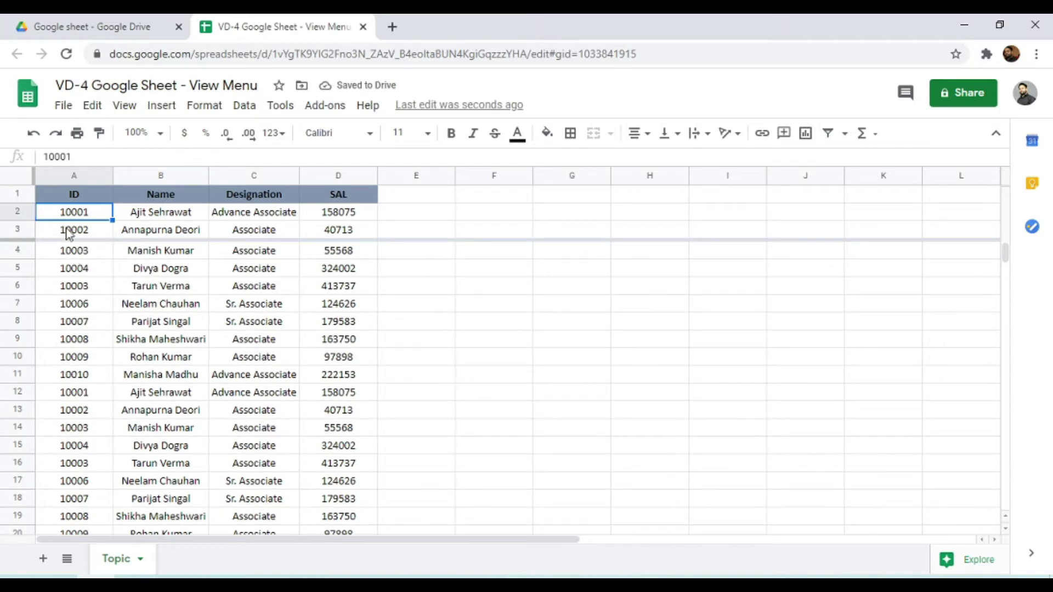
pyautogui.scroll(-2, 107, 347)
pyautogui.scroll(-1, 106, 351)
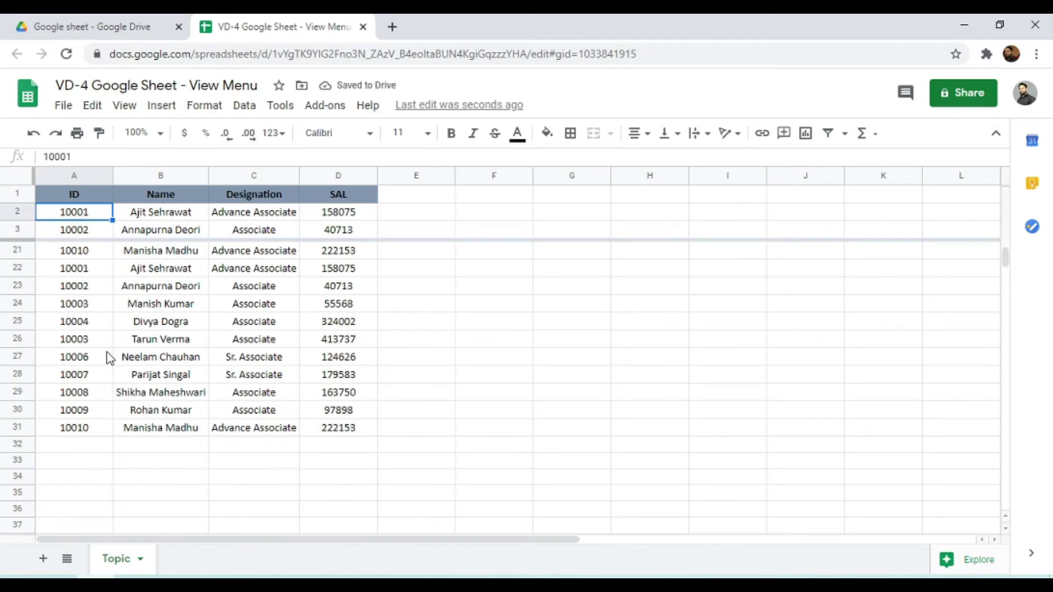
pyautogui.scroll(3, 106, 357)
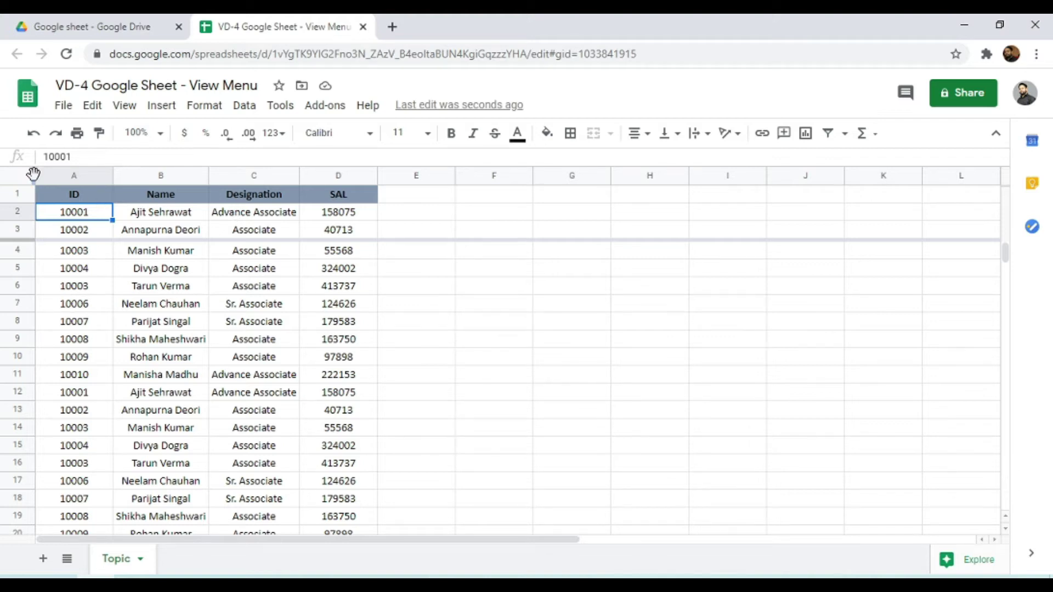
pyautogui.moveTo(34, 174); pyautogui.dragTo(274, 188)
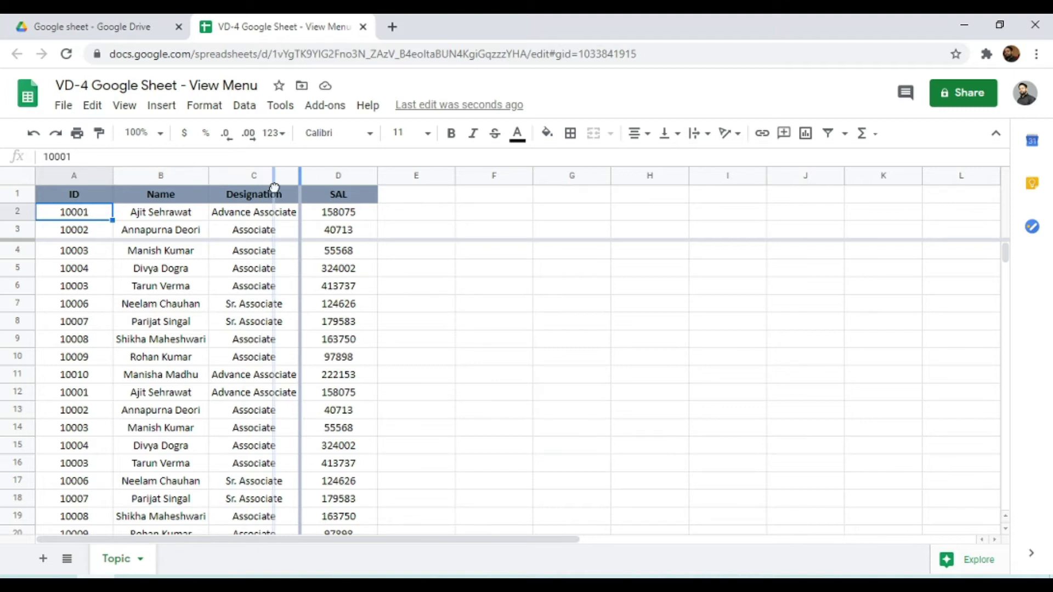
pyautogui.moveTo(274, 188); pyautogui.dragTo(298, 188)
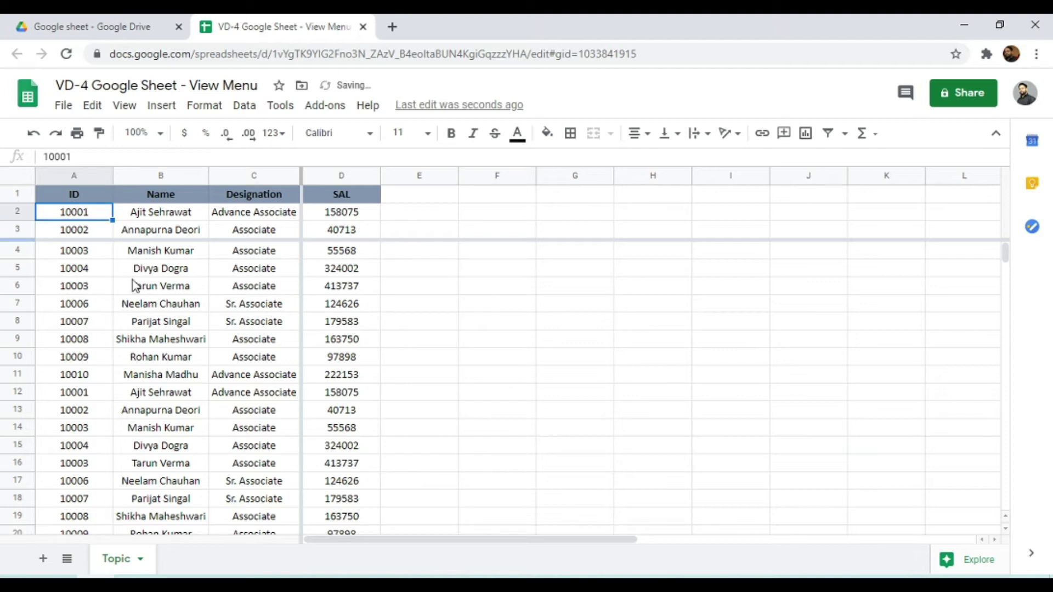
# Return both freeze dividers to the grid's corner so that no rows or columns are frozen
pyautogui.moveTo(21, 240); pyautogui.dragTo(31, 186)
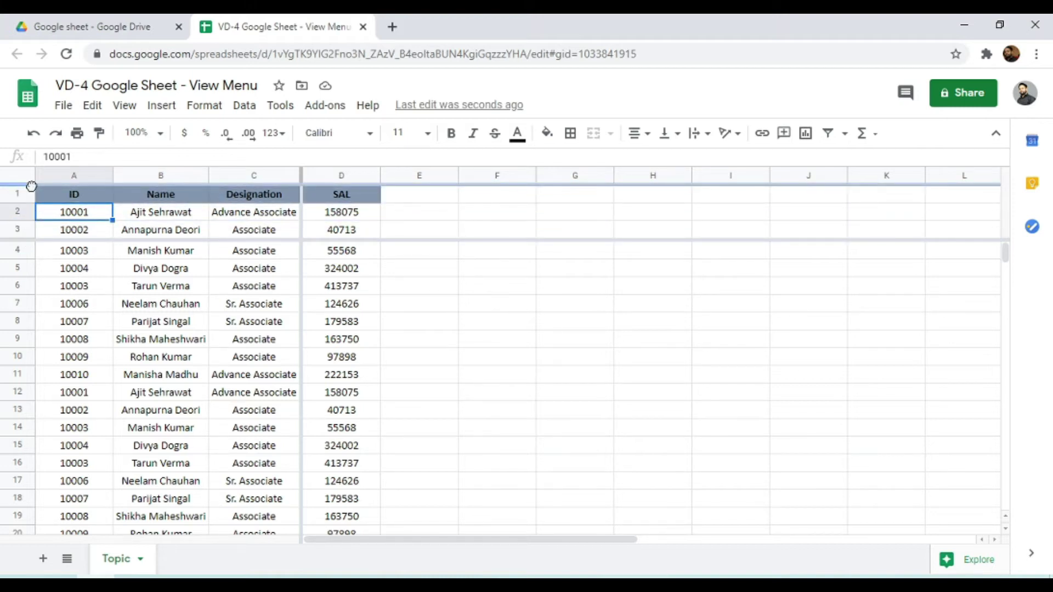
pyautogui.moveTo(32, 187); pyautogui.dragTo(32, 186)
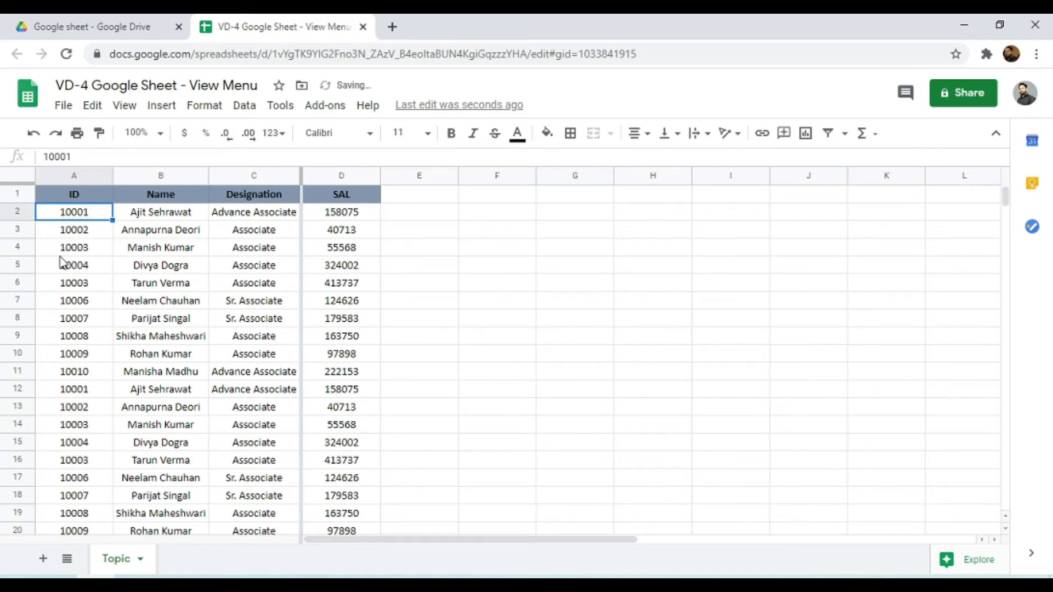
pyautogui.moveTo(299, 168); pyautogui.dragTo(34, 171)
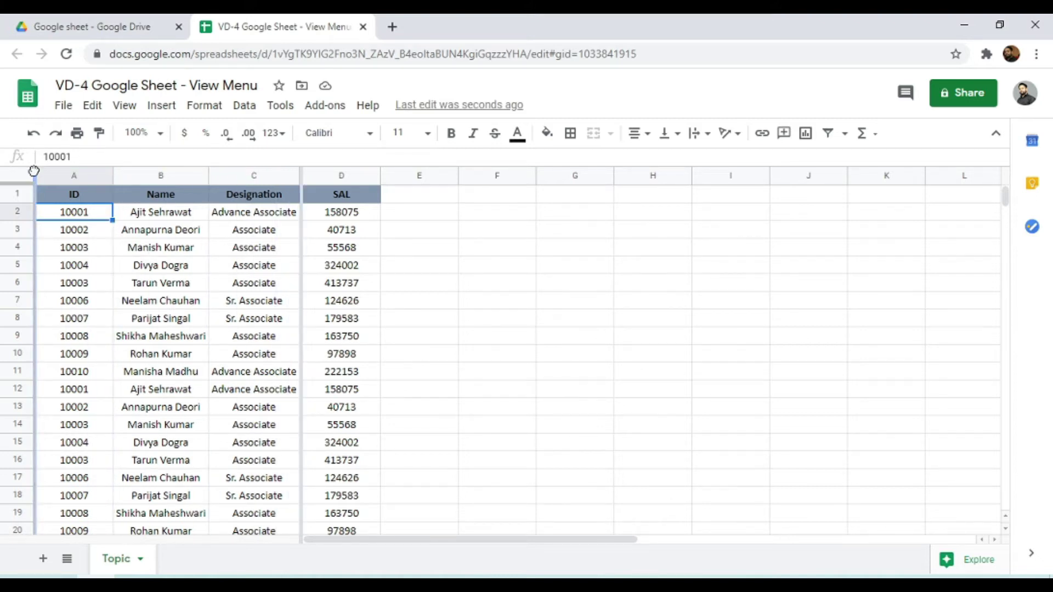
pyautogui.moveTo(33, 171); pyautogui.dragTo(33, 170)
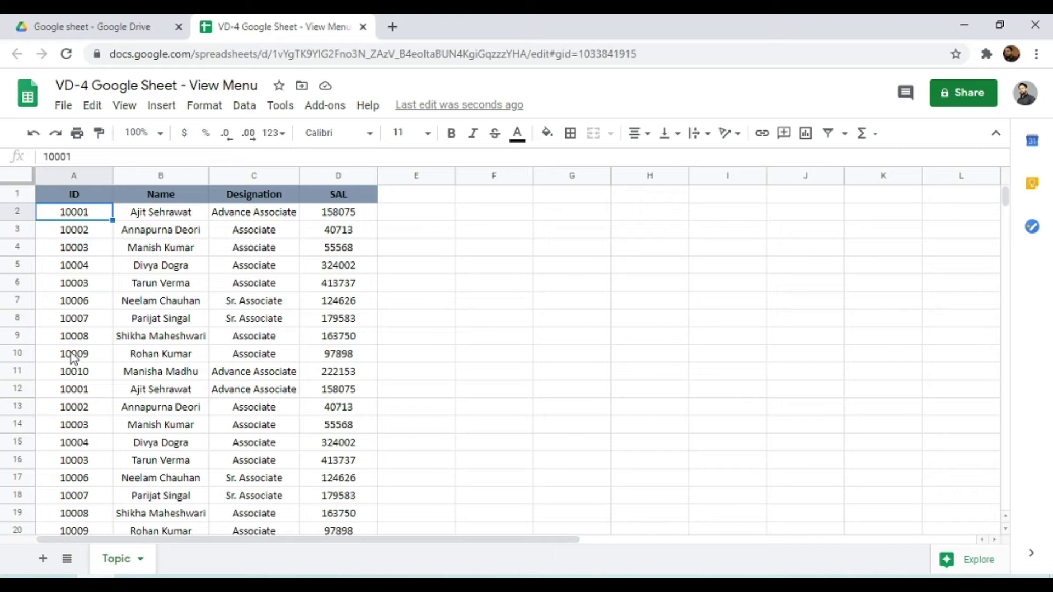
# Examine the freeze options up to the current row and column, selecting cells such as A10 and D5 to compare them
pyautogui.click(126, 113)
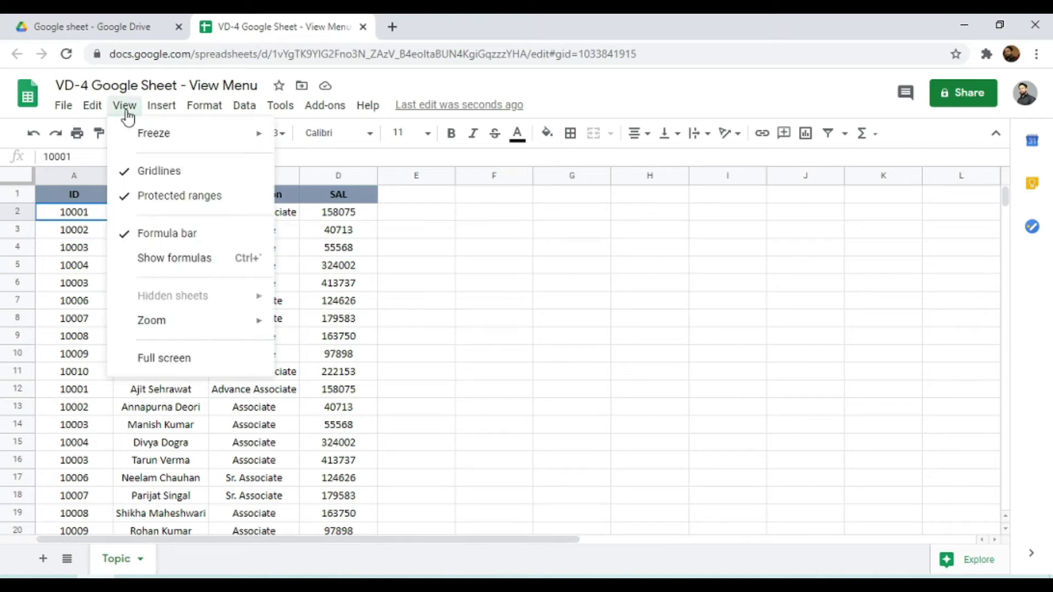
pyautogui.moveTo(165, 138)
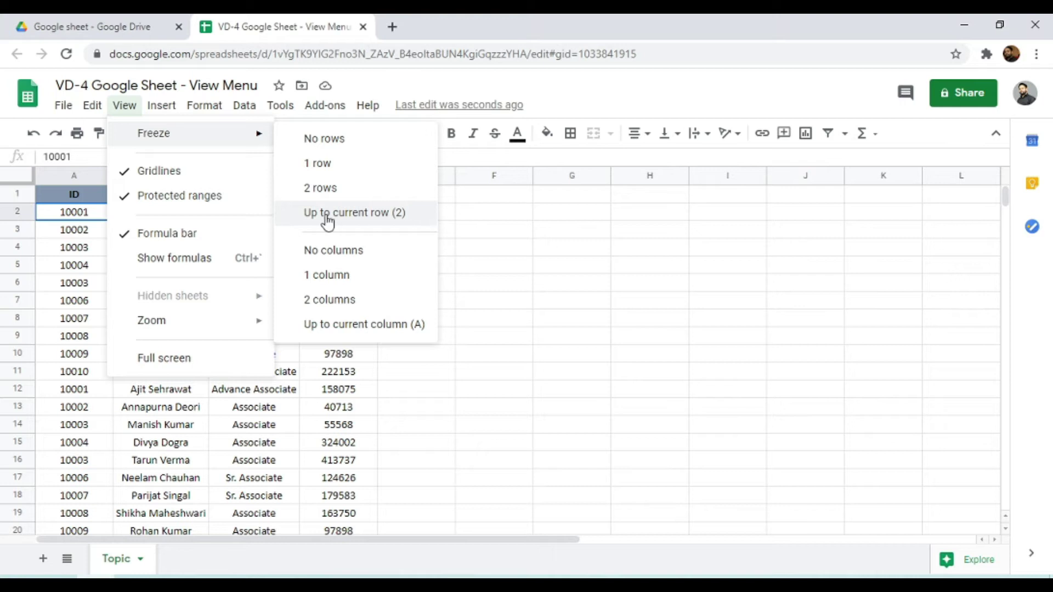
pyautogui.click(406, 225)
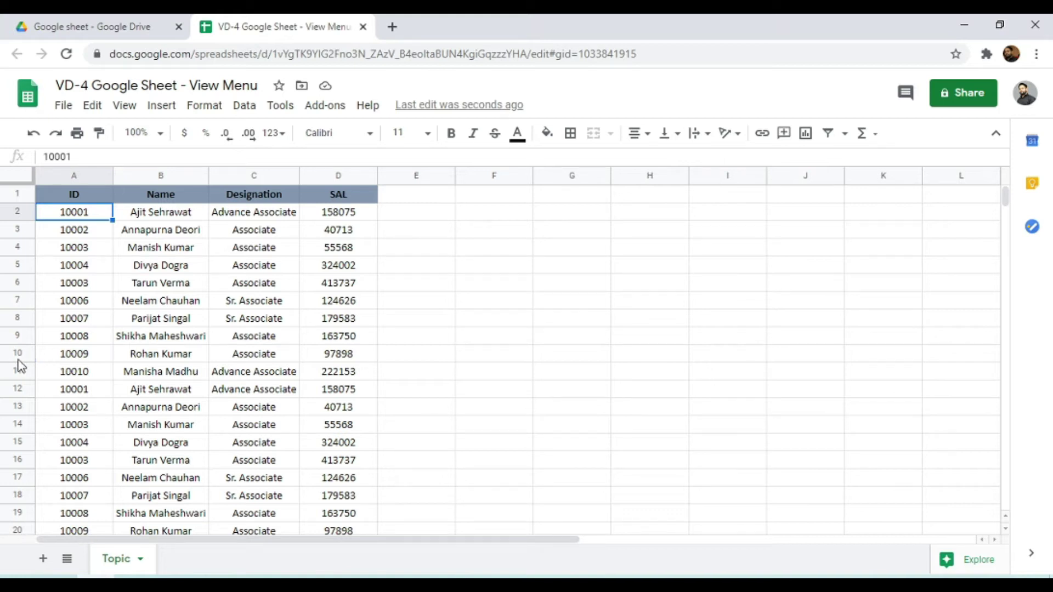
pyautogui.click(56, 359)
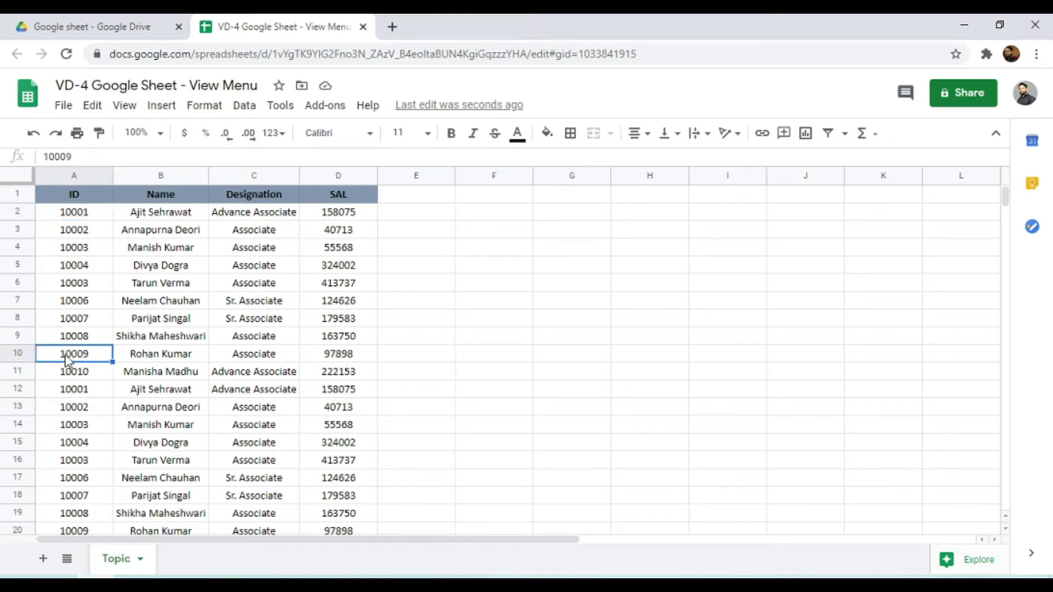
pyautogui.click(124, 106)
pyautogui.moveTo(217, 141)
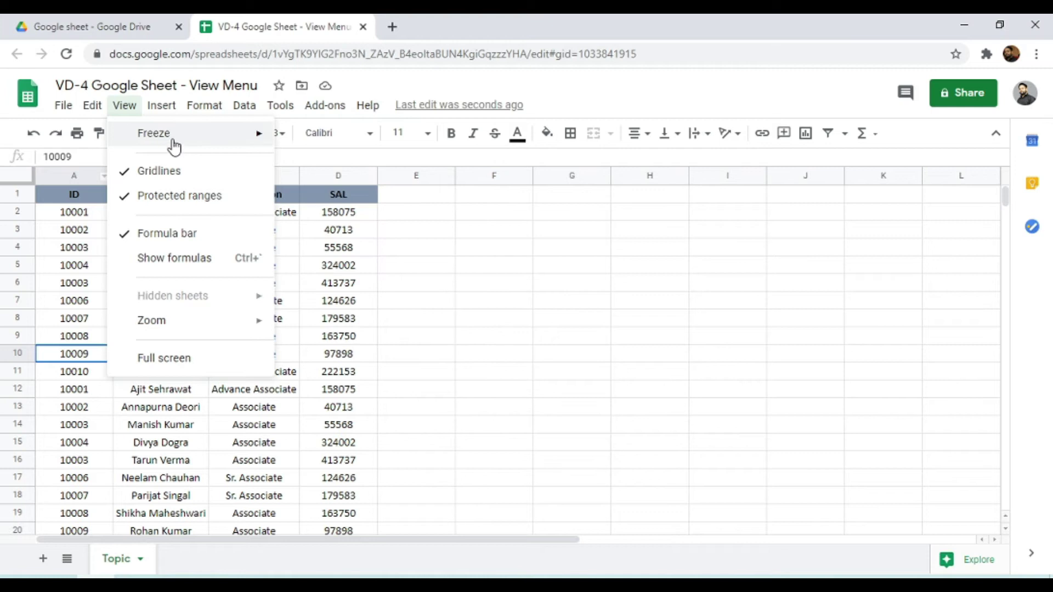
pyautogui.click(423, 425)
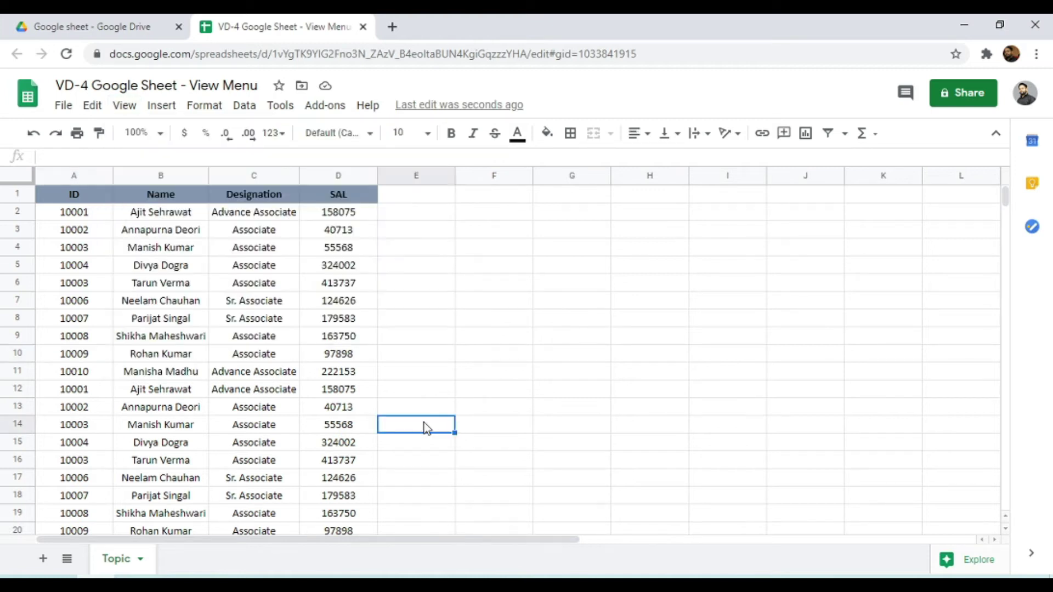
pyautogui.click(359, 269)
pyautogui.click(125, 105)
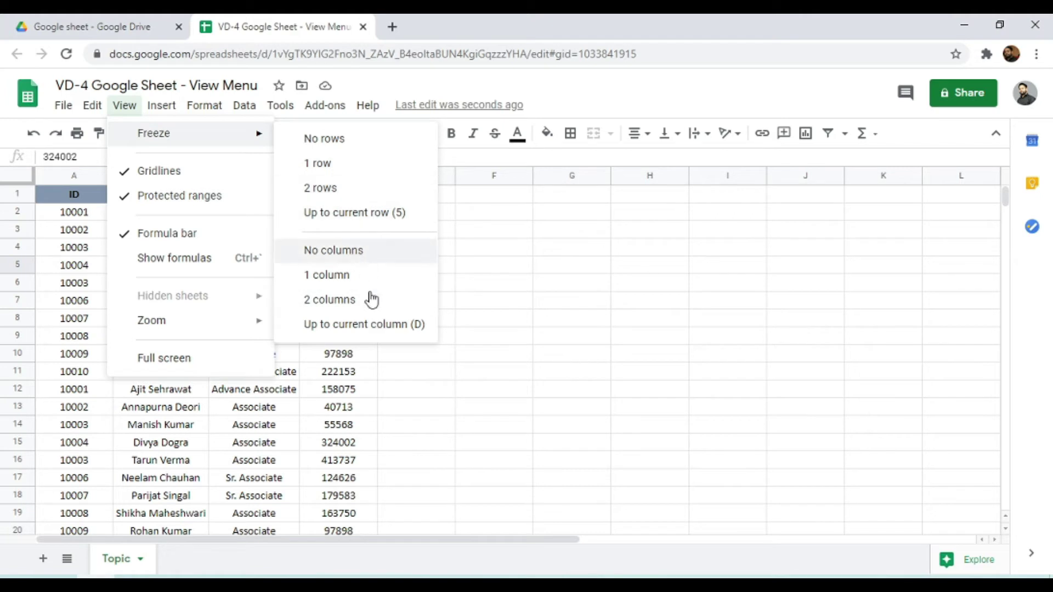
pyautogui.click(65, 197)
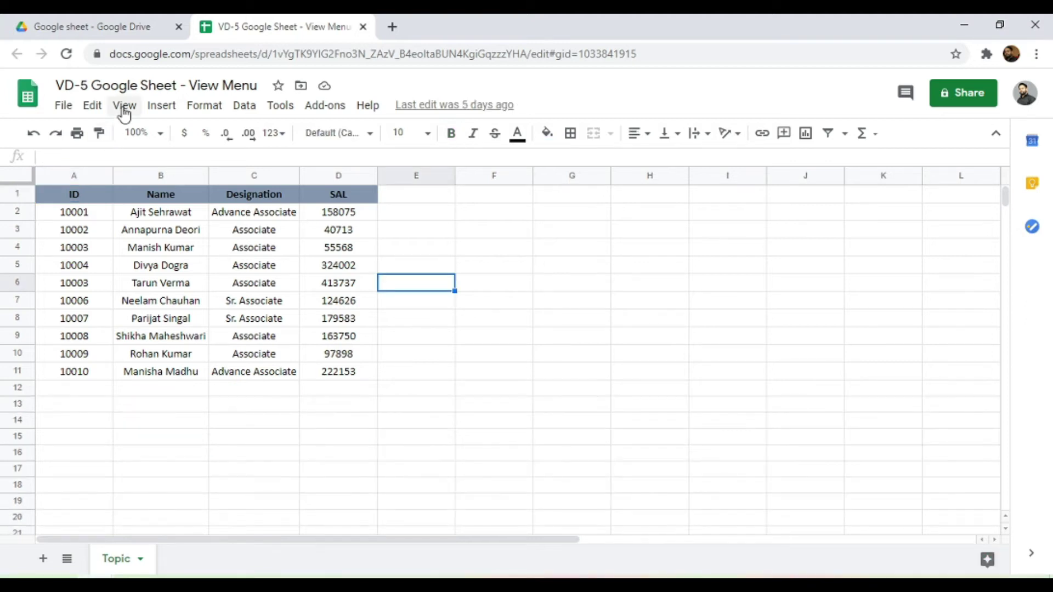
# Turn off the gridlines on the Topic sheet
pyautogui.click(124, 106)
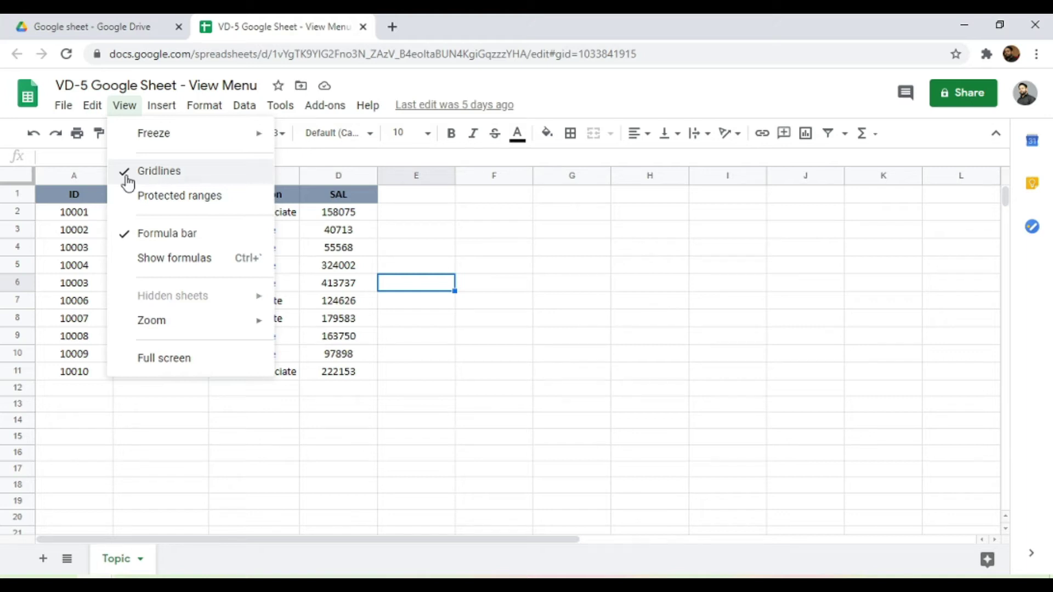
pyautogui.click(158, 173)
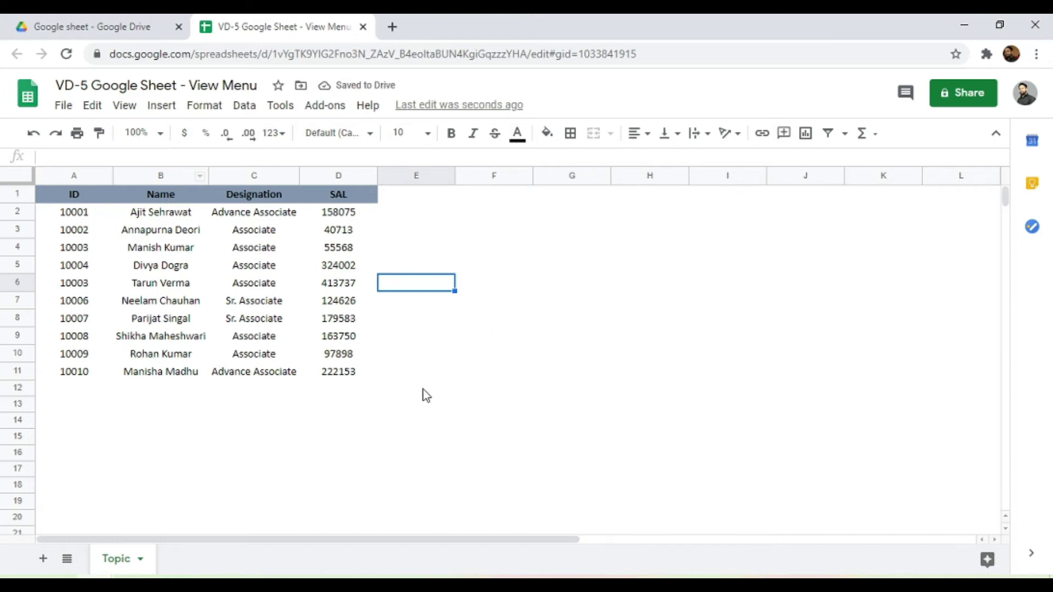
# Turn the gridlines back on and enable the display of protected ranges on the Topic sheet
pyautogui.click(128, 114)
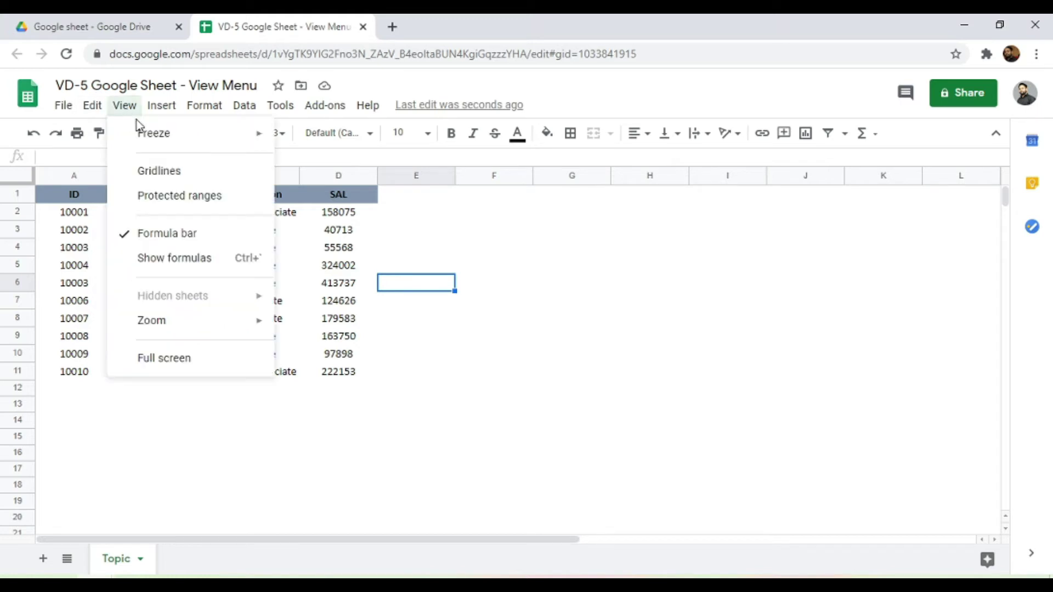
pyautogui.click(172, 171)
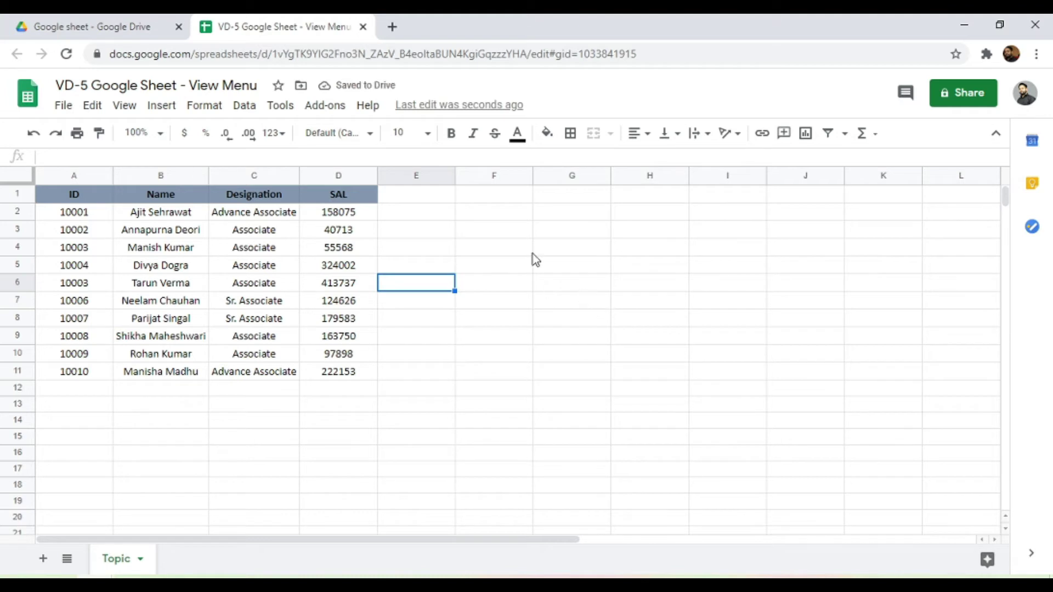
pyautogui.click(130, 106)
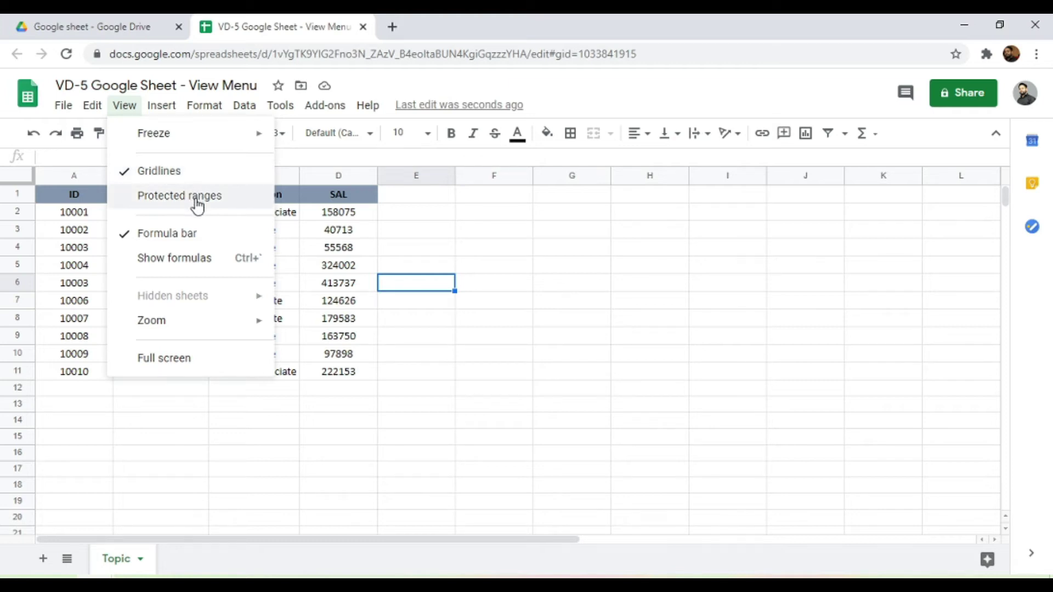
pyautogui.click(195, 199)
pyautogui.click(485, 316)
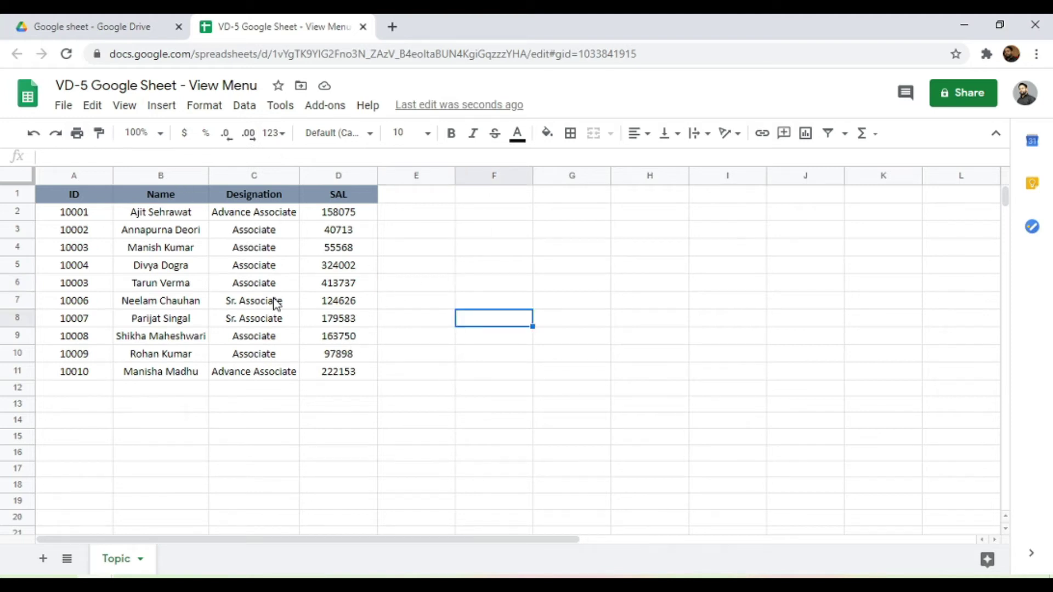
pyautogui.press('Right')
pyautogui.press('Right')
pyautogui.press('Up')
pyautogui.press('Up')
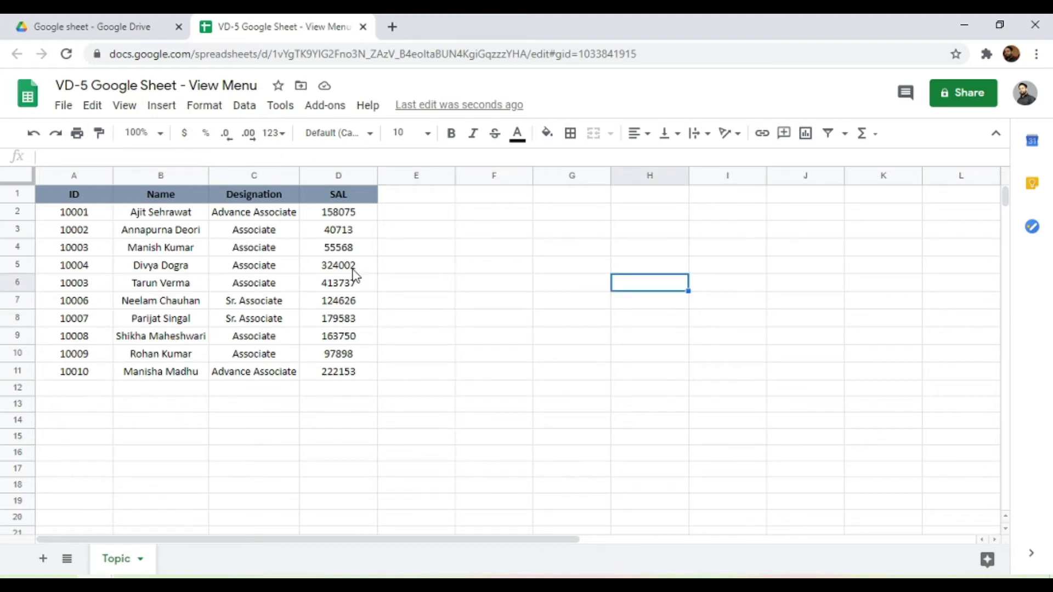
pyautogui.click(480, 425)
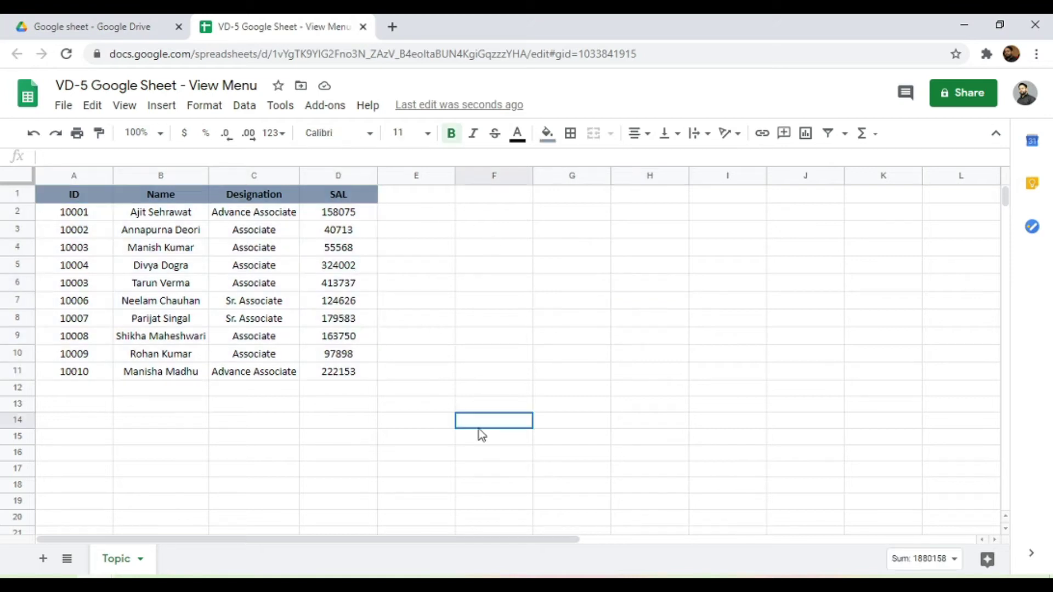
# Protect the employee table range A1:D11 on the Topic sheet and open its editing permissions
pyautogui.click(69, 194)
pyautogui.moveTo(97, 212); pyautogui.dragTo(323, 368)
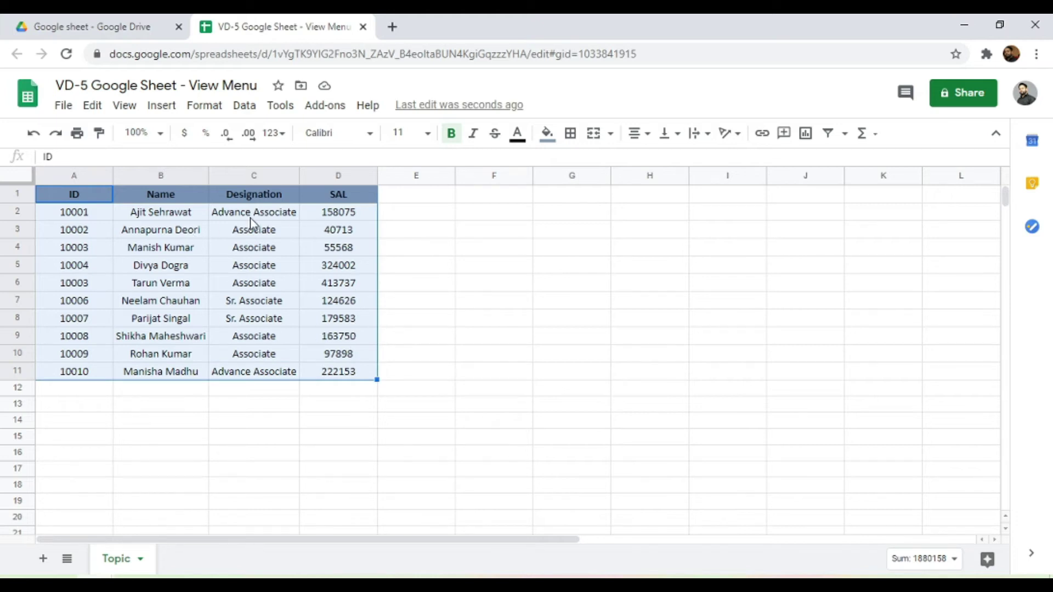
pyautogui.rightClick(312, 277)
pyautogui.scroll(-3, 367, 329)
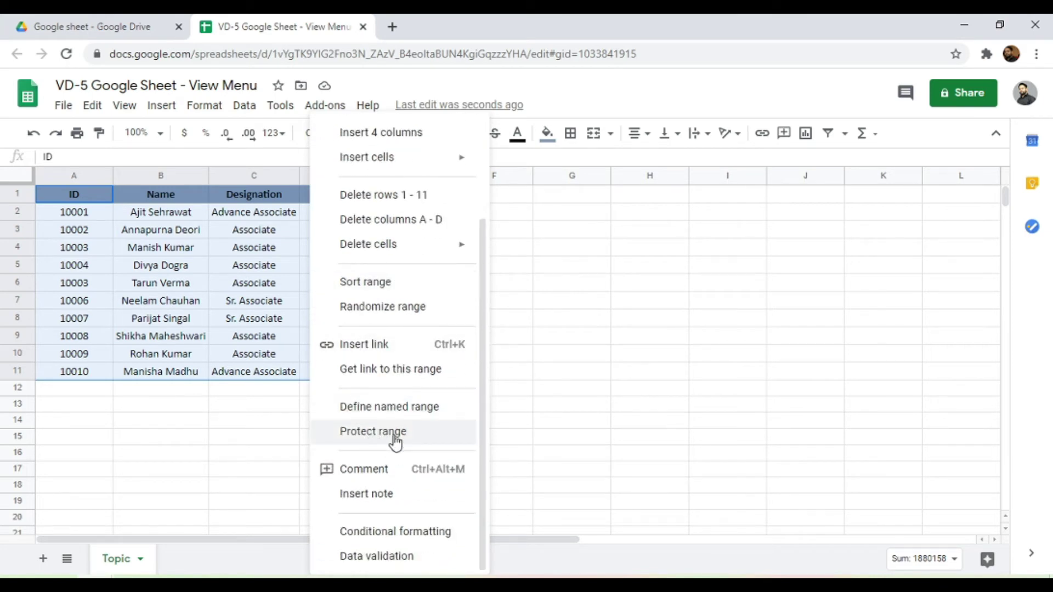
pyautogui.click(394, 437)
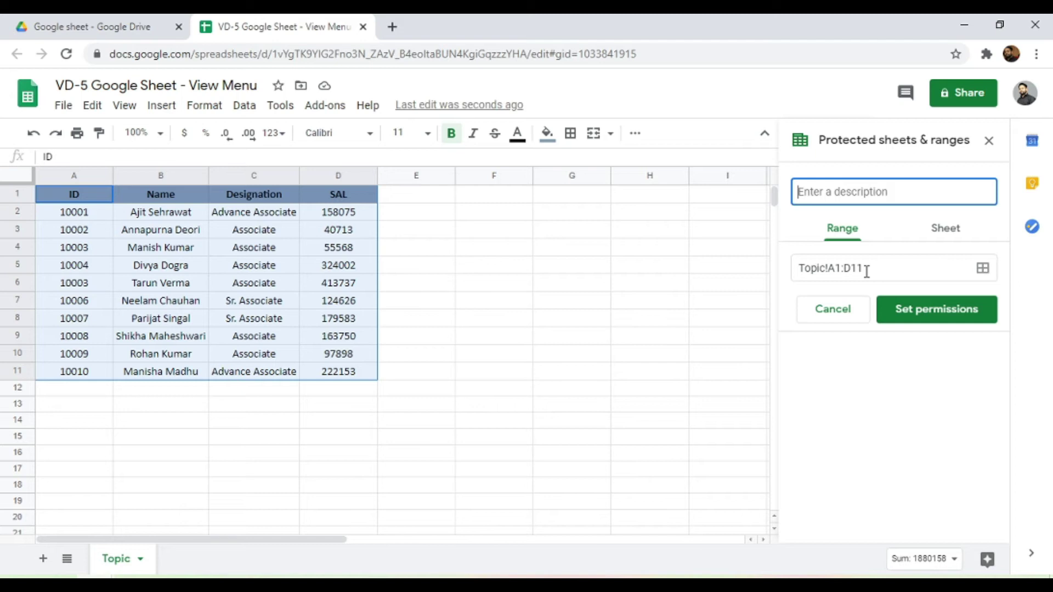
pyautogui.click(931, 316)
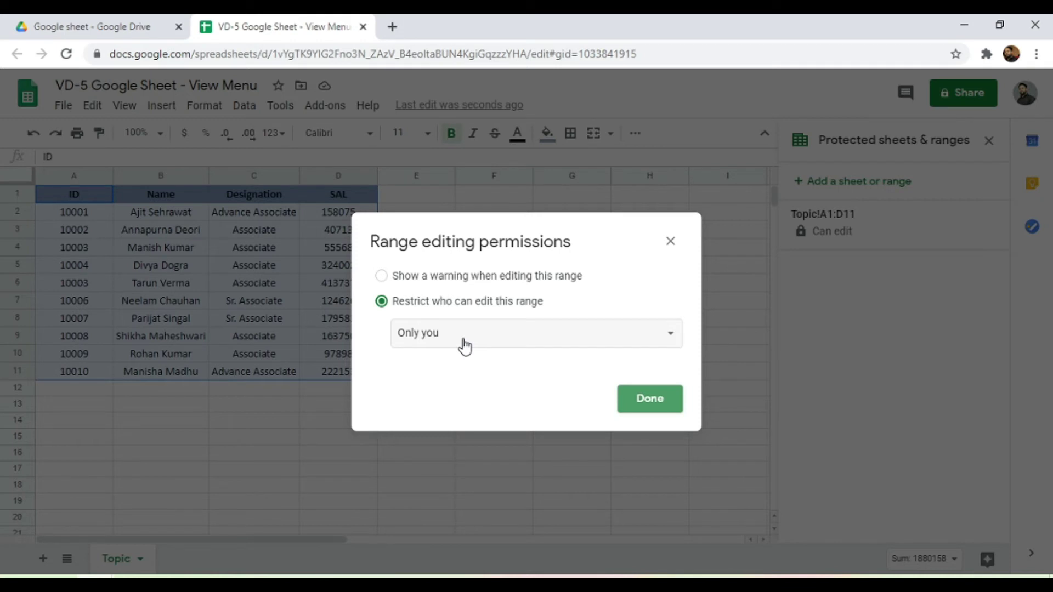
# Restrict editing of the protected range A1:D11 to Only you and save the protection
pyautogui.click(464, 345)
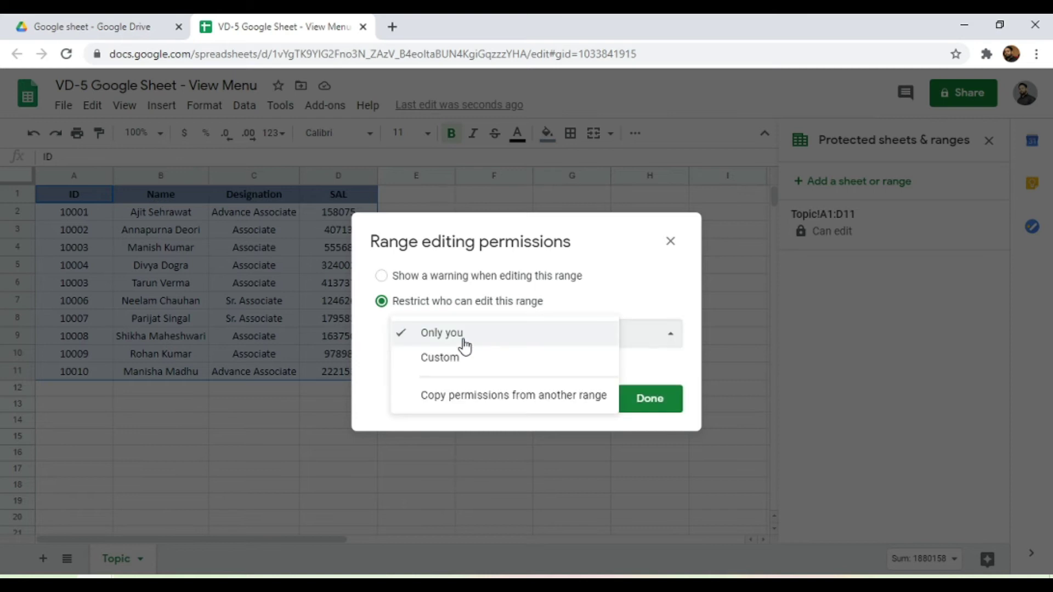
pyautogui.click(459, 361)
pyautogui.click(466, 397)
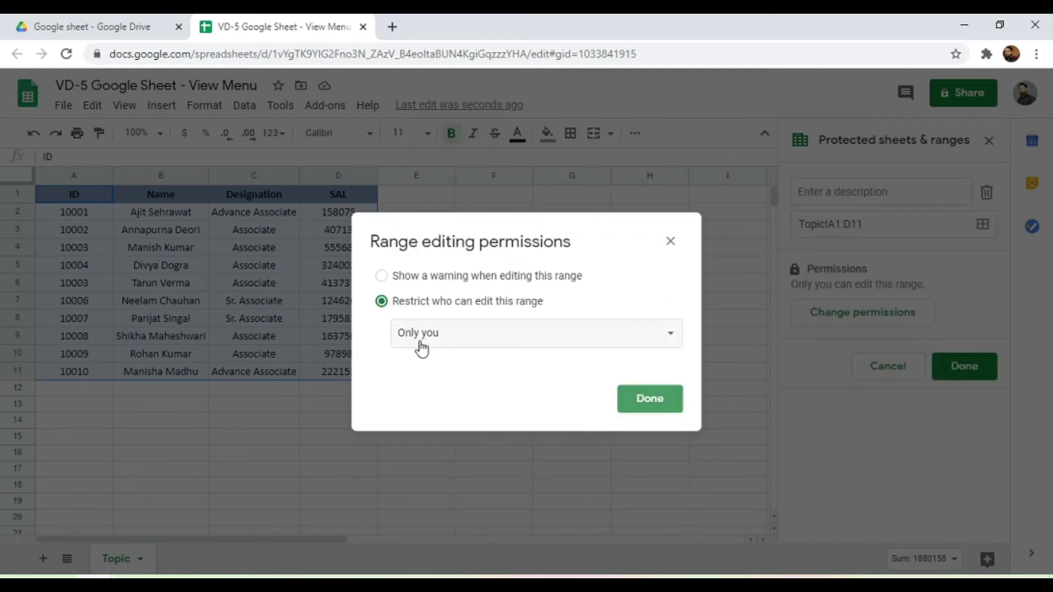
pyautogui.click(652, 399)
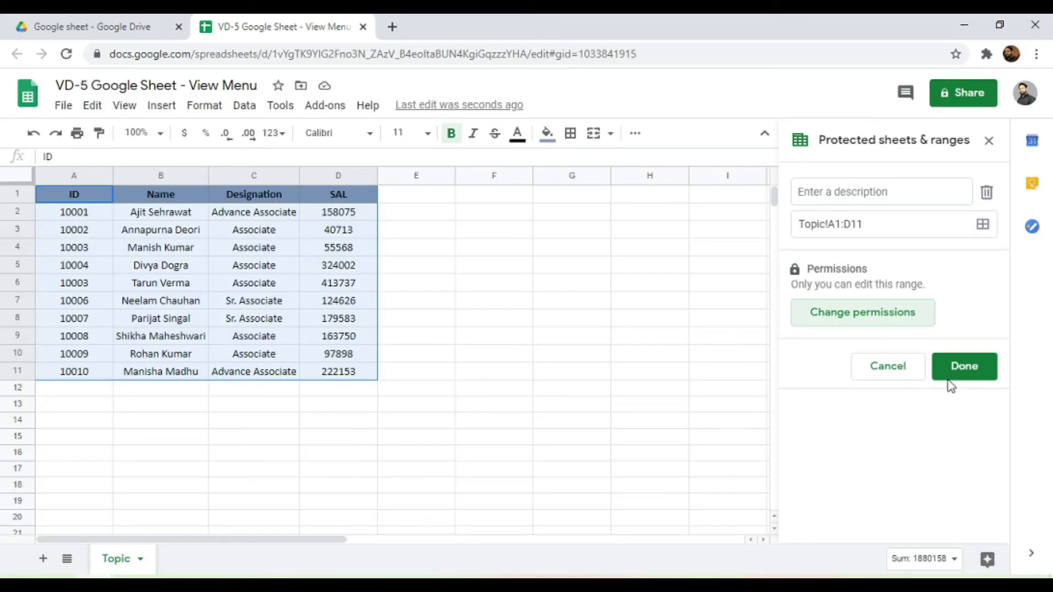
pyautogui.click(966, 373)
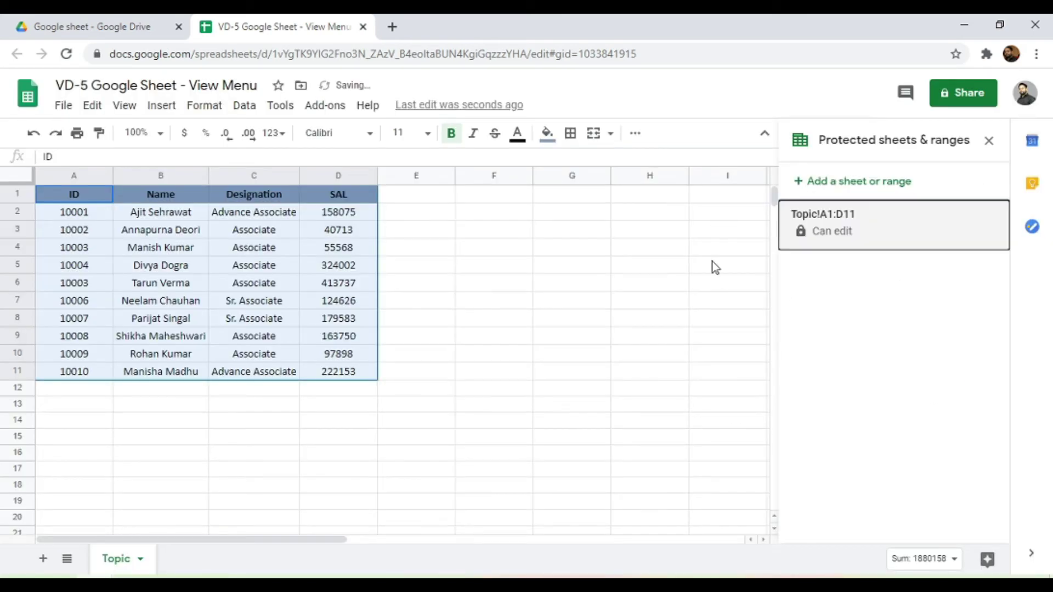
# Share the spreadsheet with the contact's e-mail address as Editor and send the invitation with notification
pyautogui.click(961, 97)
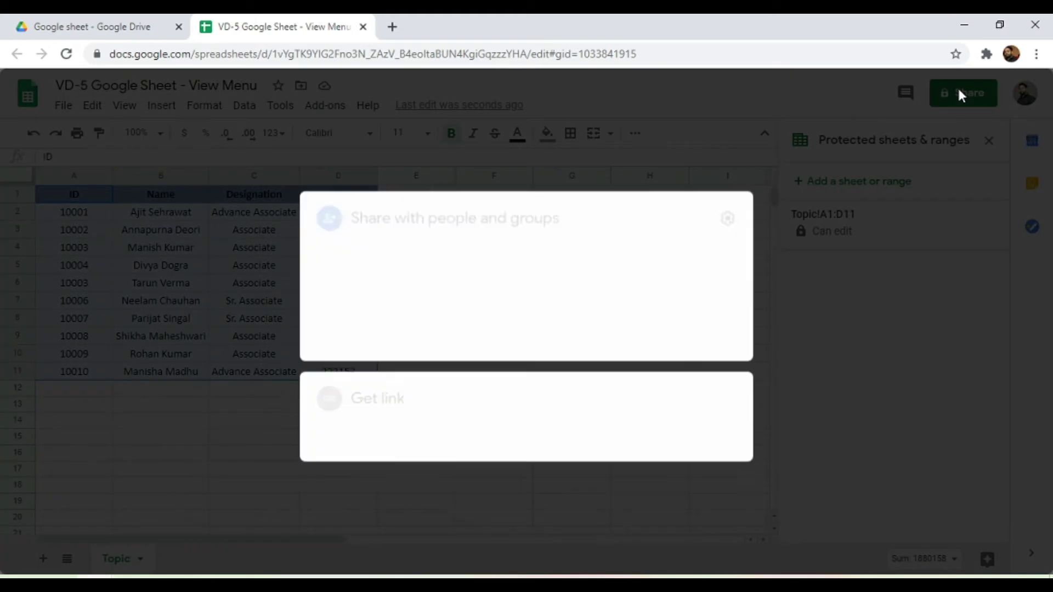
pyautogui.write('amit')
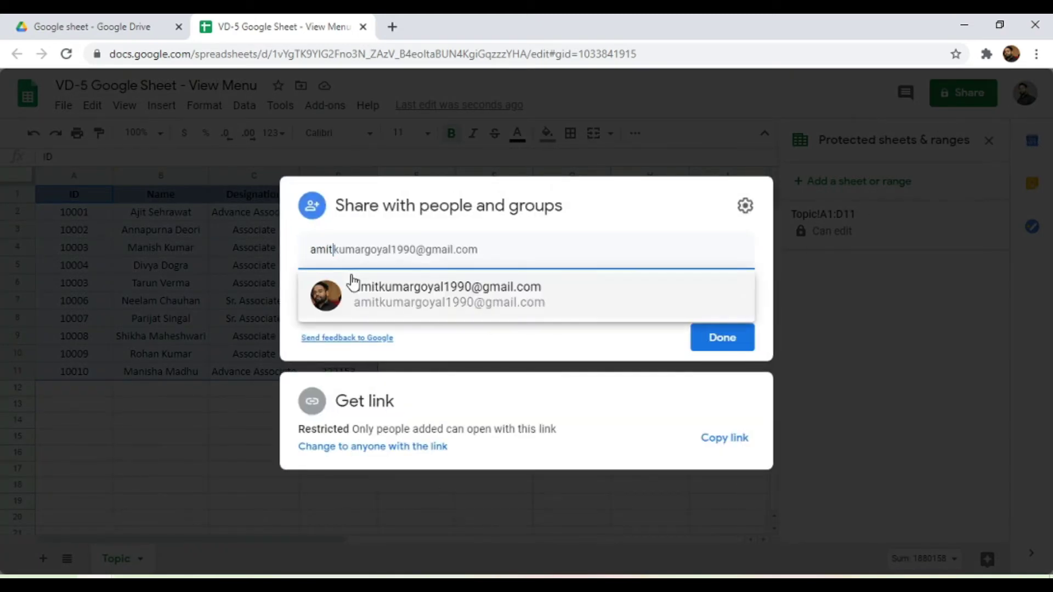
pyautogui.click(379, 292)
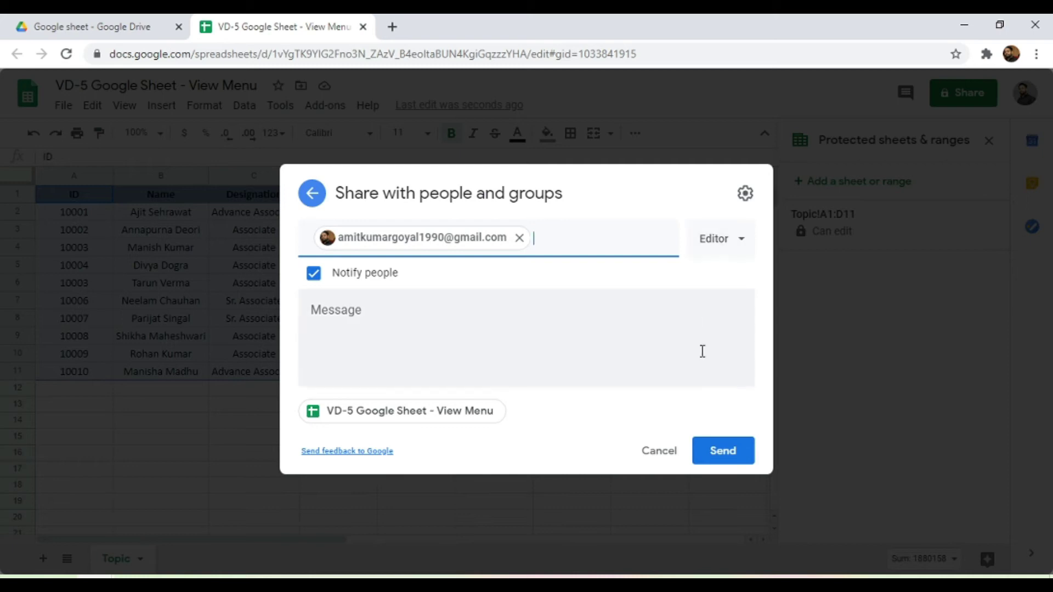
pyautogui.click(718, 457)
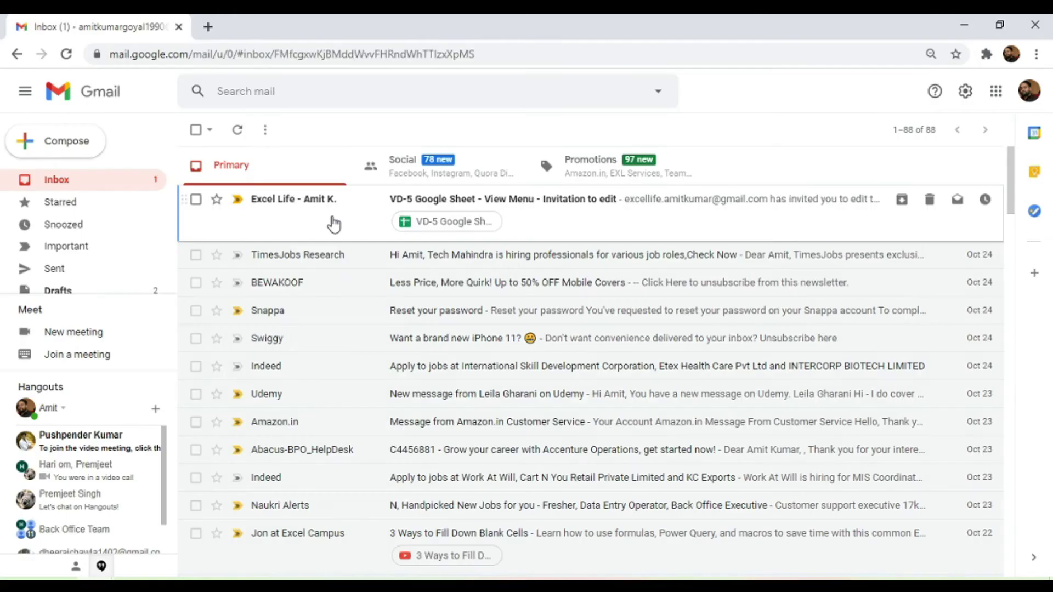
# Open the shared spreadsheet from the invitation in the collaborator's Gmail inbox and display its protected ranges
pyautogui.click(334, 391)
pyautogui.click(437, 345)
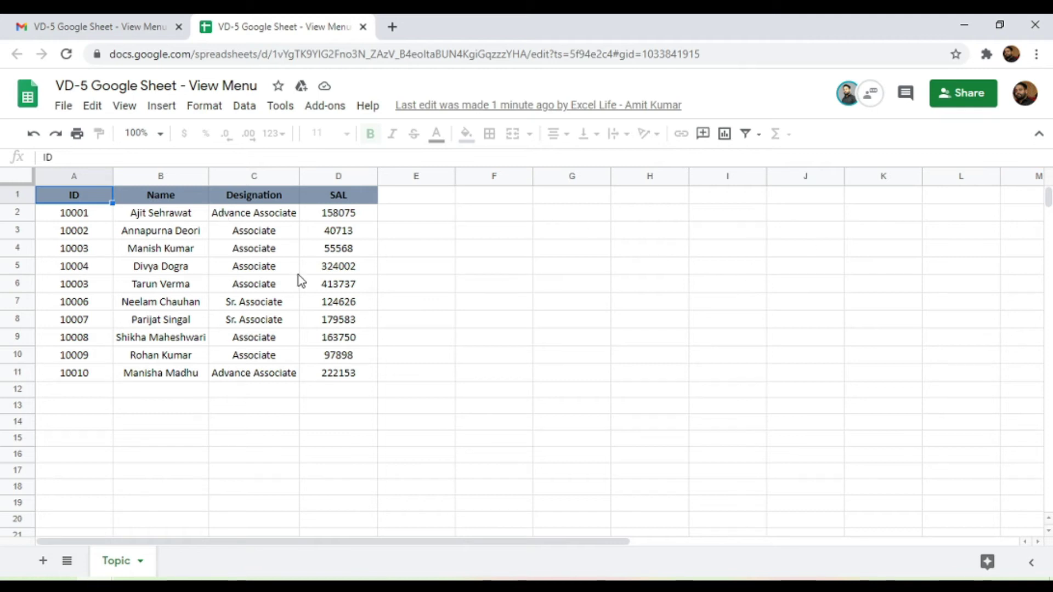
pyautogui.click(331, 284)
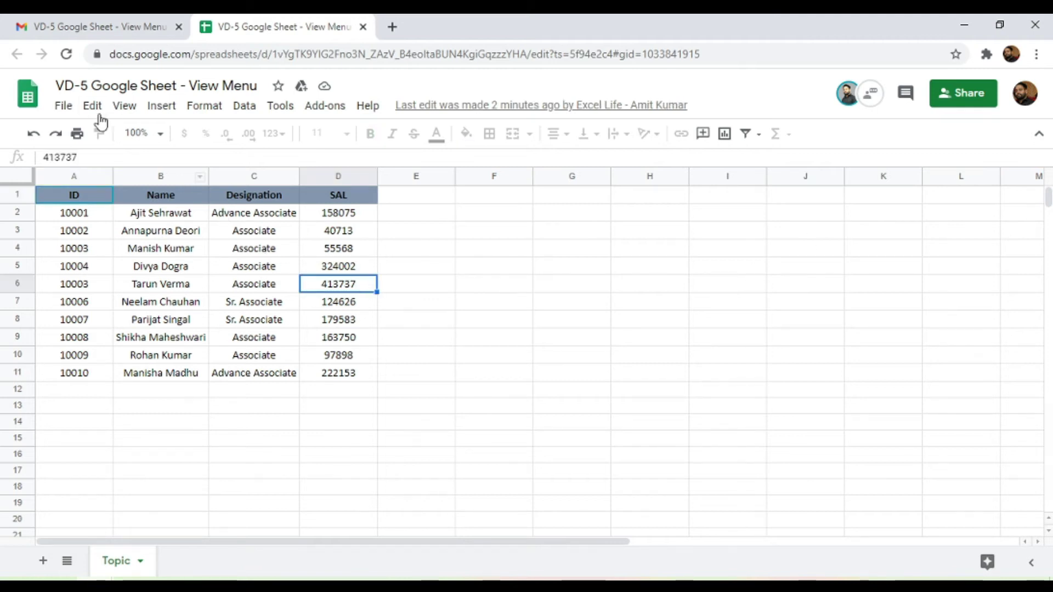
pyautogui.click(125, 106)
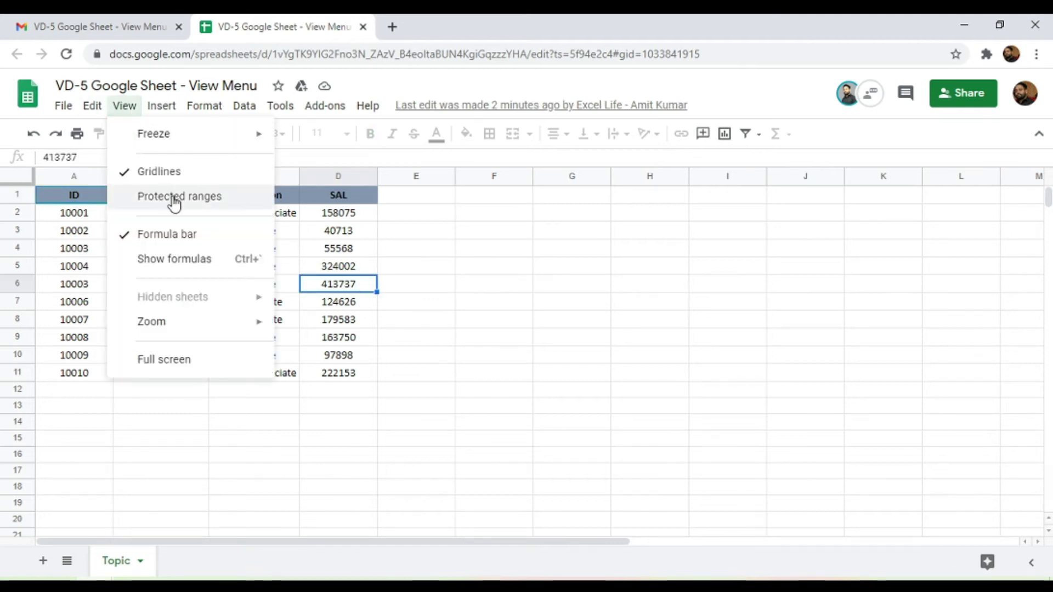
pyautogui.press('Escape')
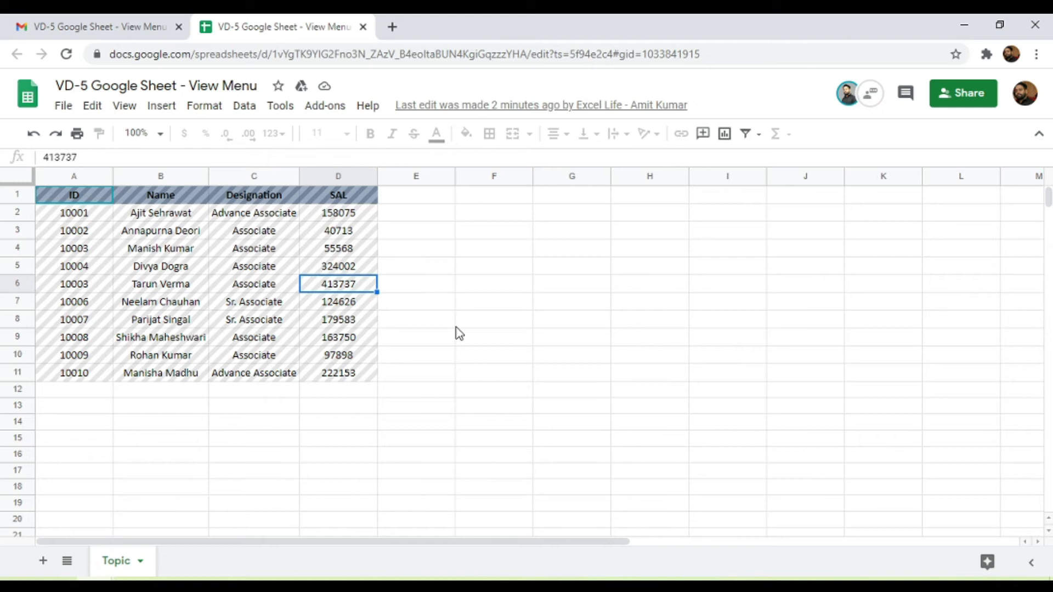
pyautogui.click(124, 106)
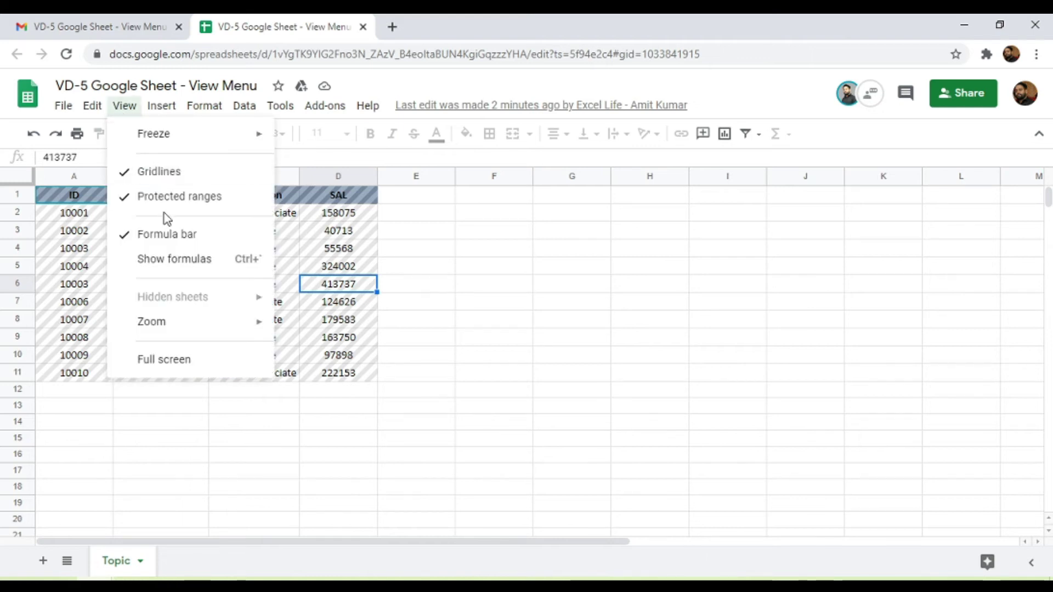
pyautogui.click(543, 316)
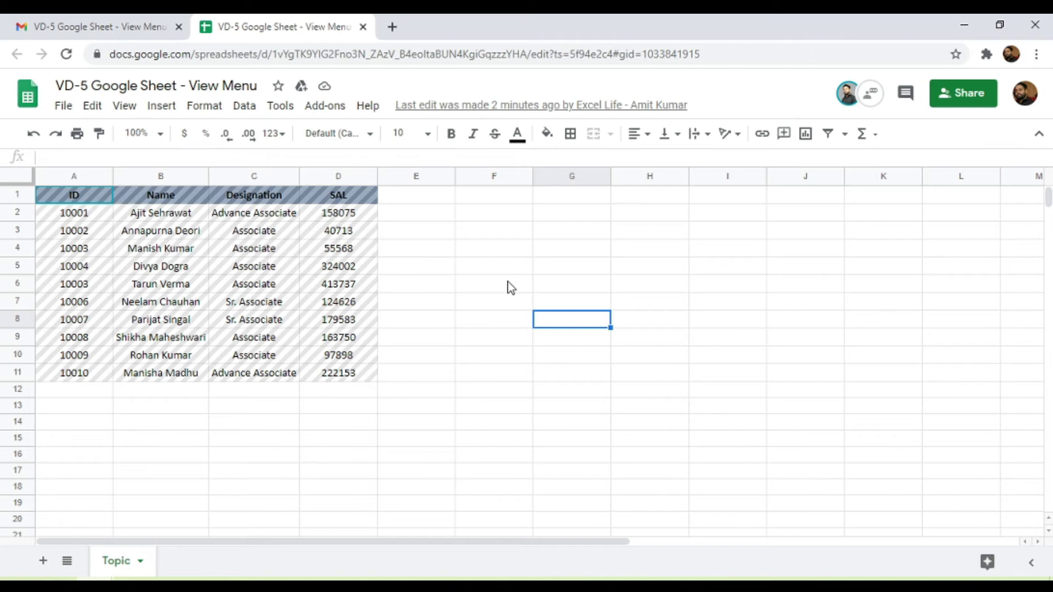
pyautogui.click(125, 107)
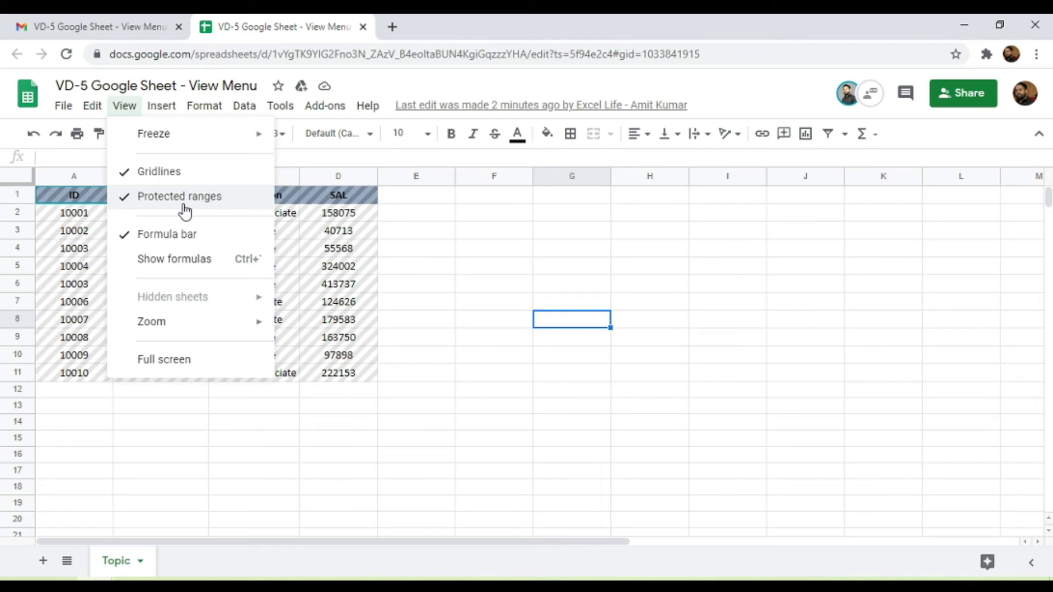
pyautogui.click(430, 217)
# Enter 45 in the unprotected cell F2 from the collaborator's account
pyautogui.click(489, 222)
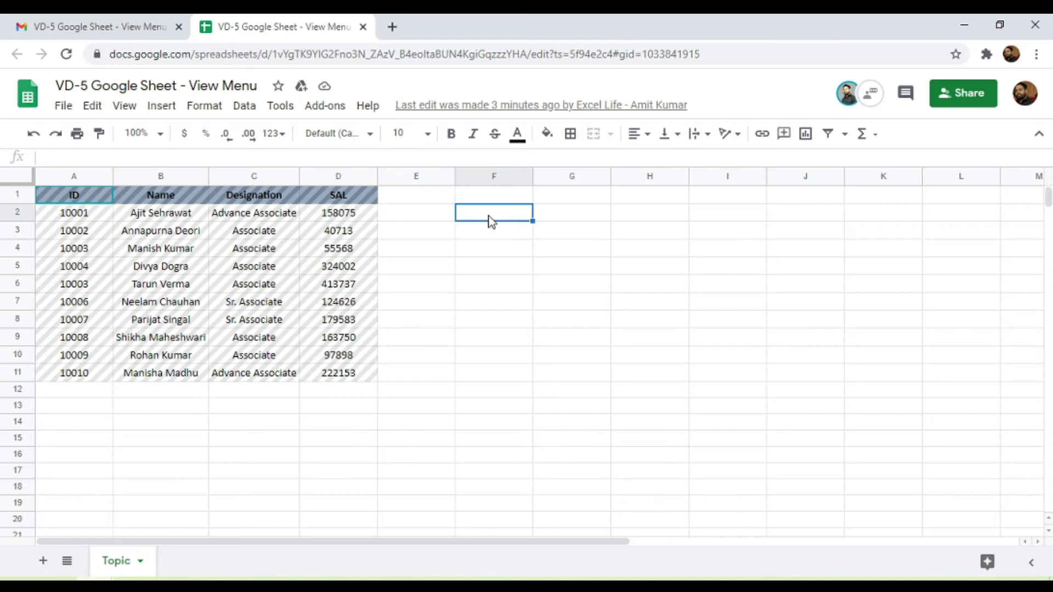
pyautogui.write('45')
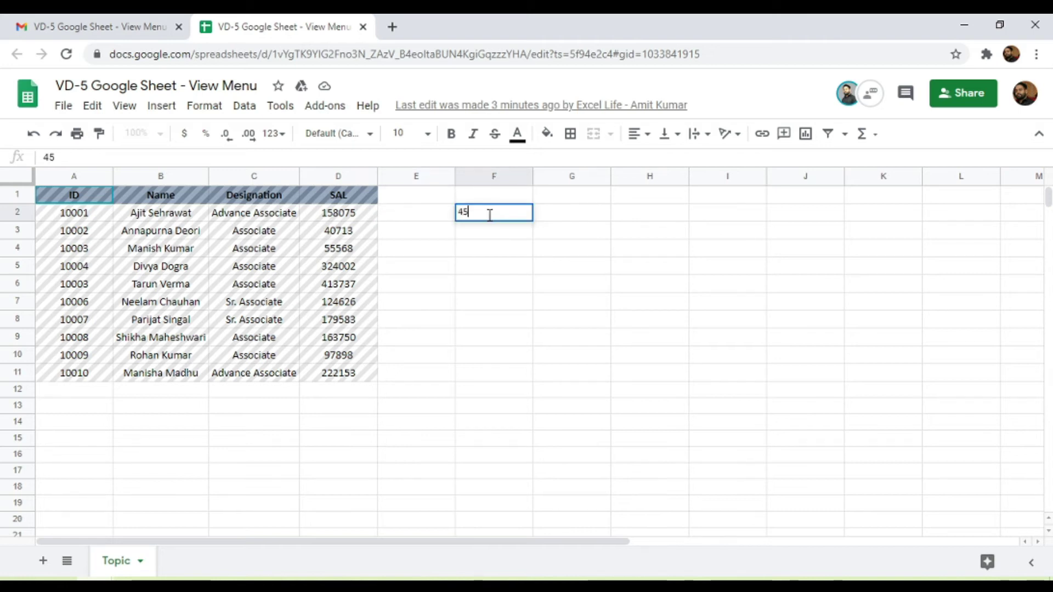
pyautogui.press('Return')
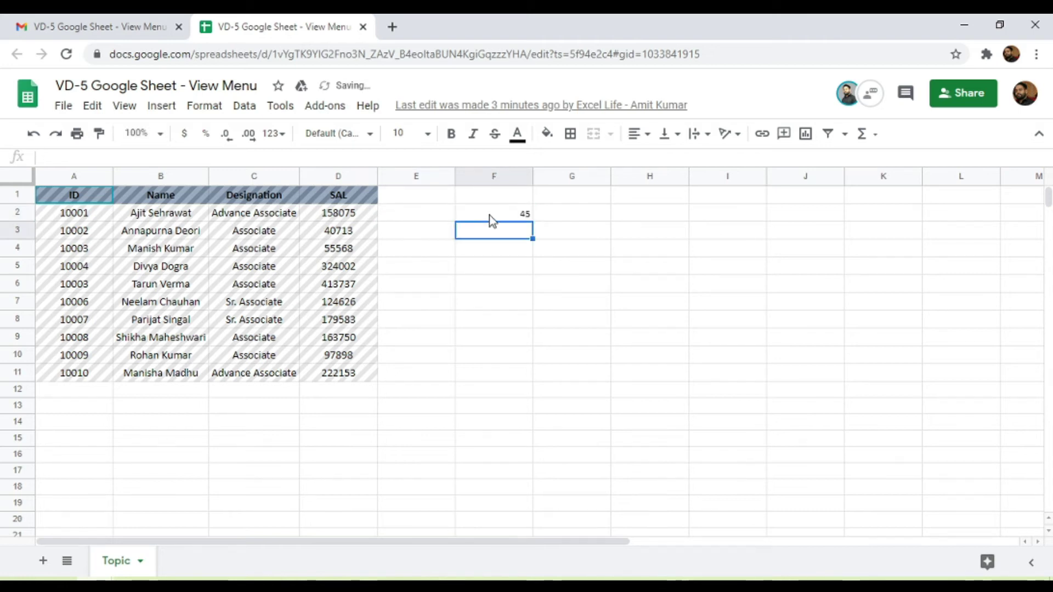
# Try to edit the protected salary in cell D4 from the collaborator's account
pyautogui.click(329, 254)
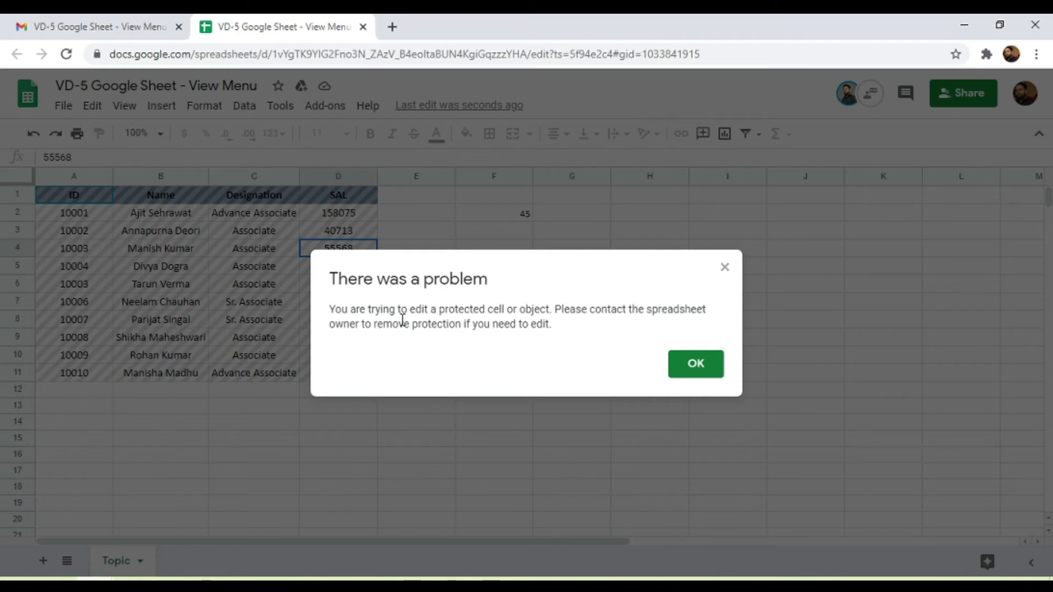
pyautogui.press('Escape')
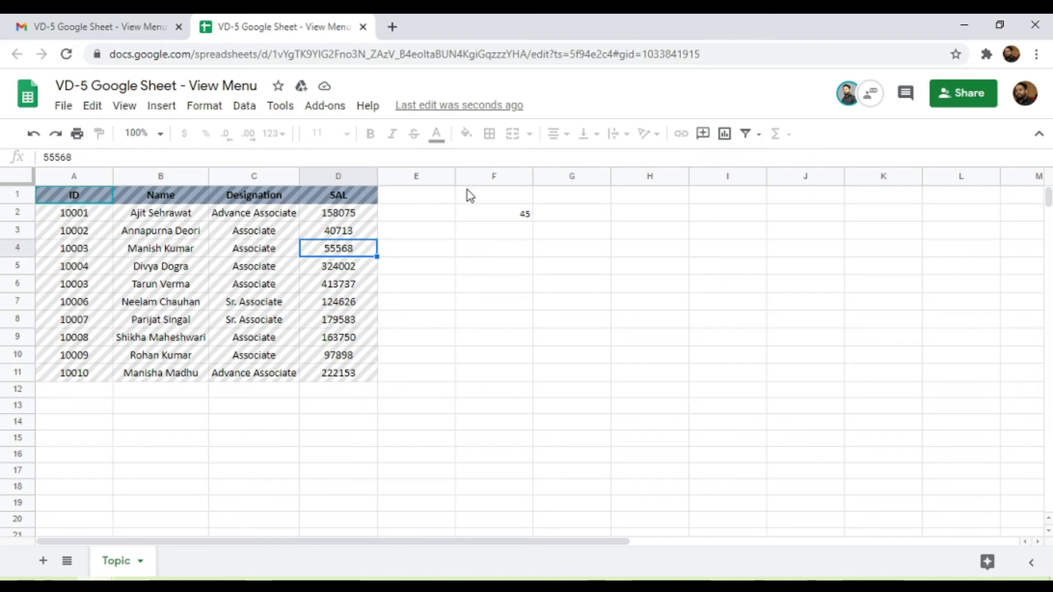
pyautogui.click(127, 108)
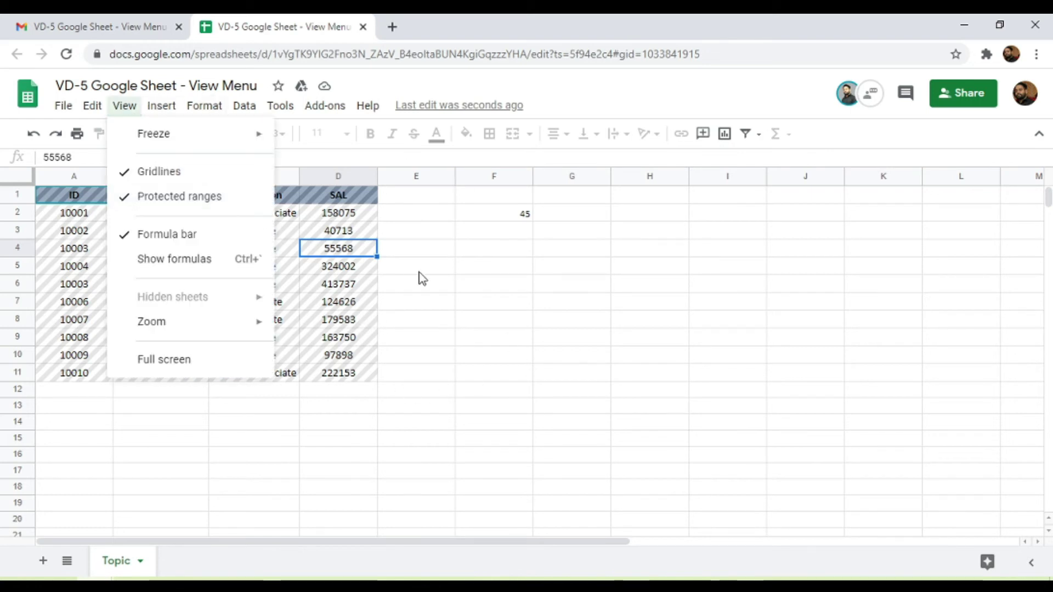
pyautogui.press('Escape')
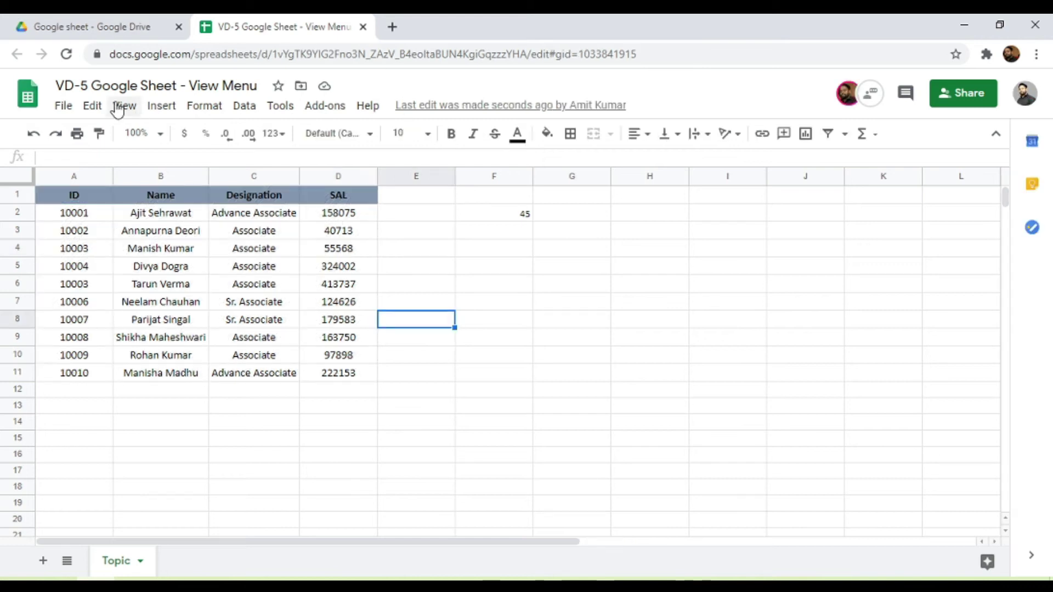
# Switch back to the owner's copy of the spreadsheet and hide the formula bar
pyautogui.click(123, 106)
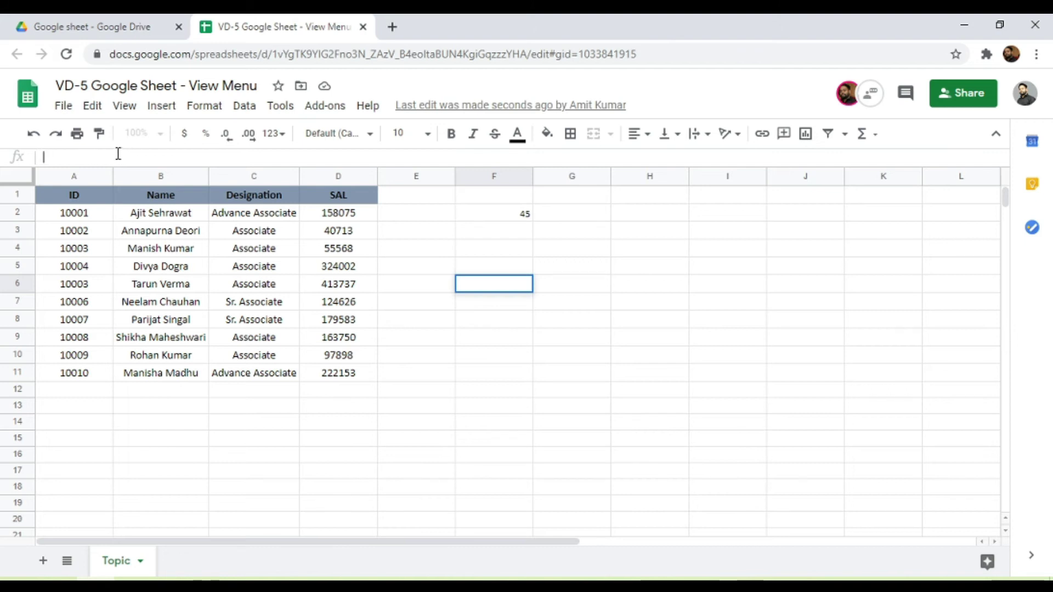
pyautogui.click(125, 106)
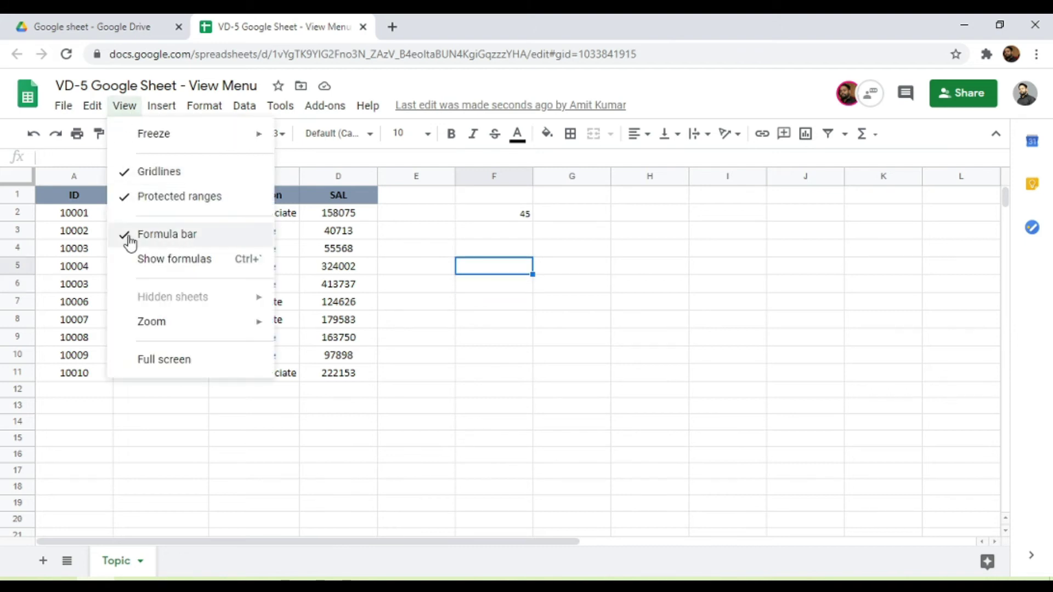
pyautogui.click(167, 236)
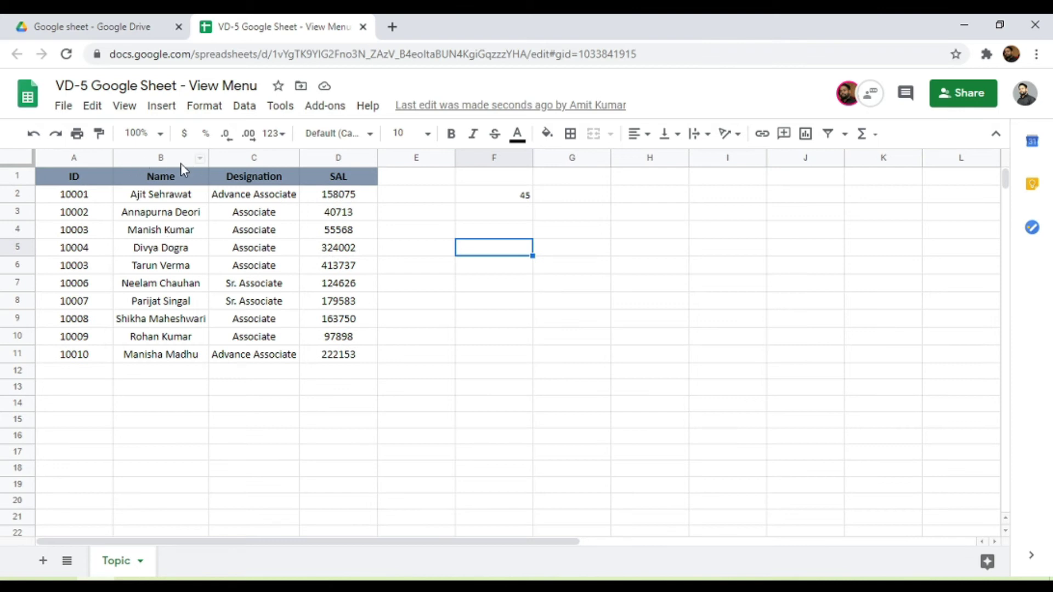
# Show the formula bar again above the employee table
pyautogui.click(124, 106)
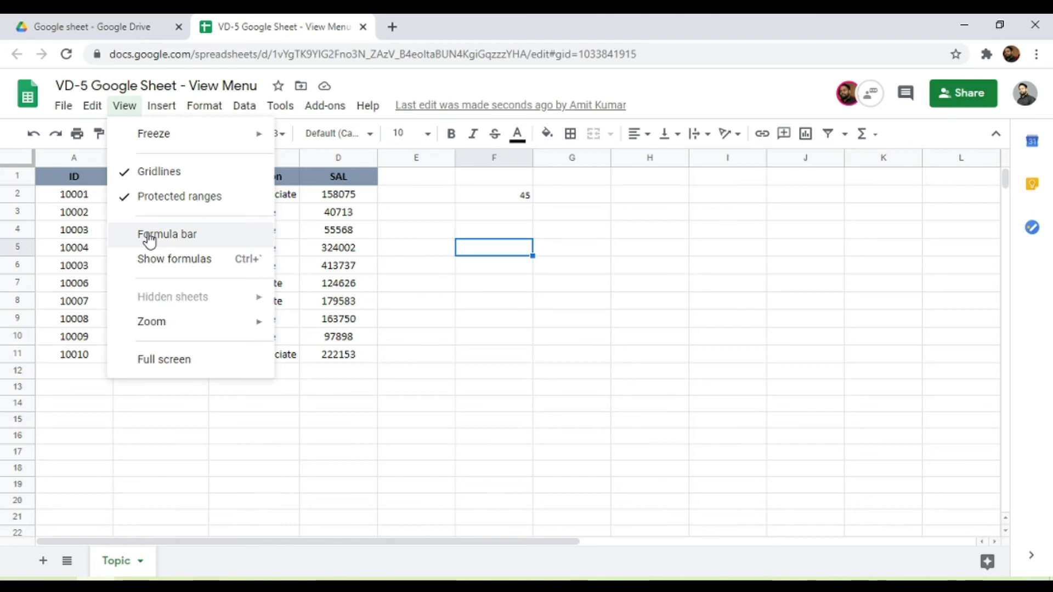
pyautogui.click(200, 242)
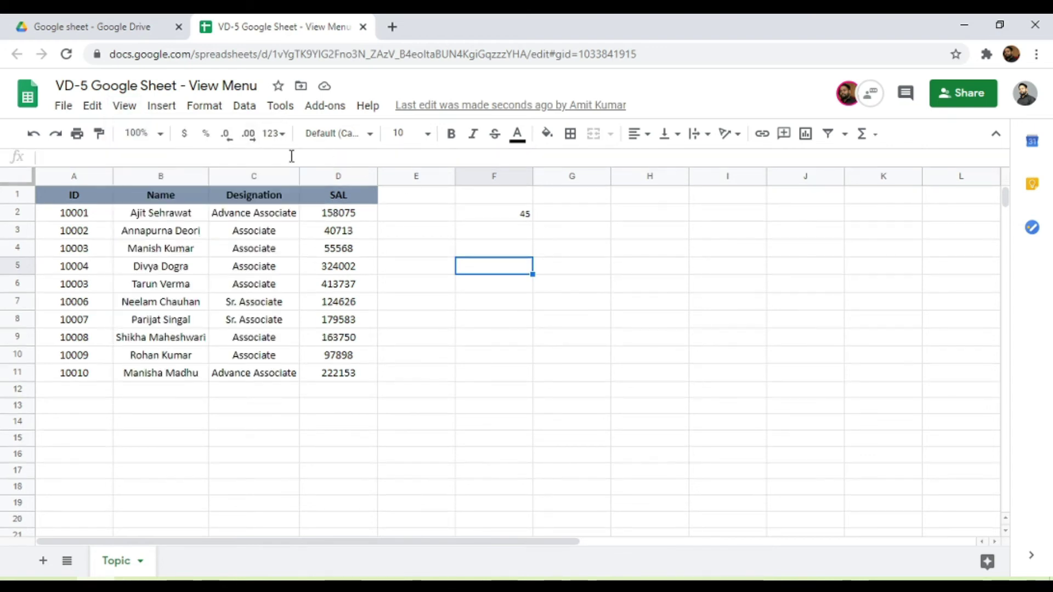
pyautogui.click(124, 107)
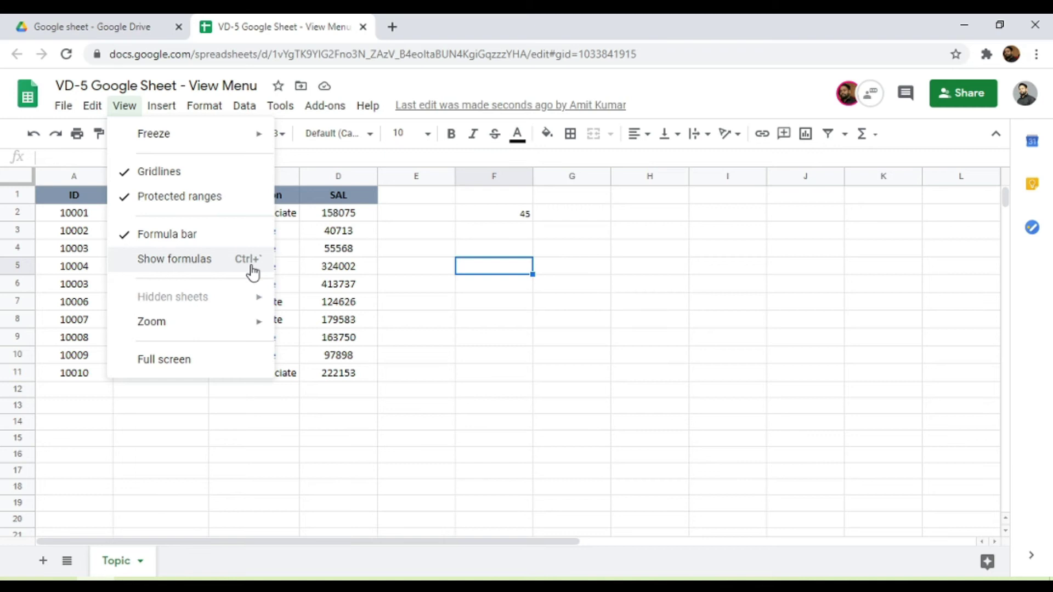
pyautogui.click(410, 266)
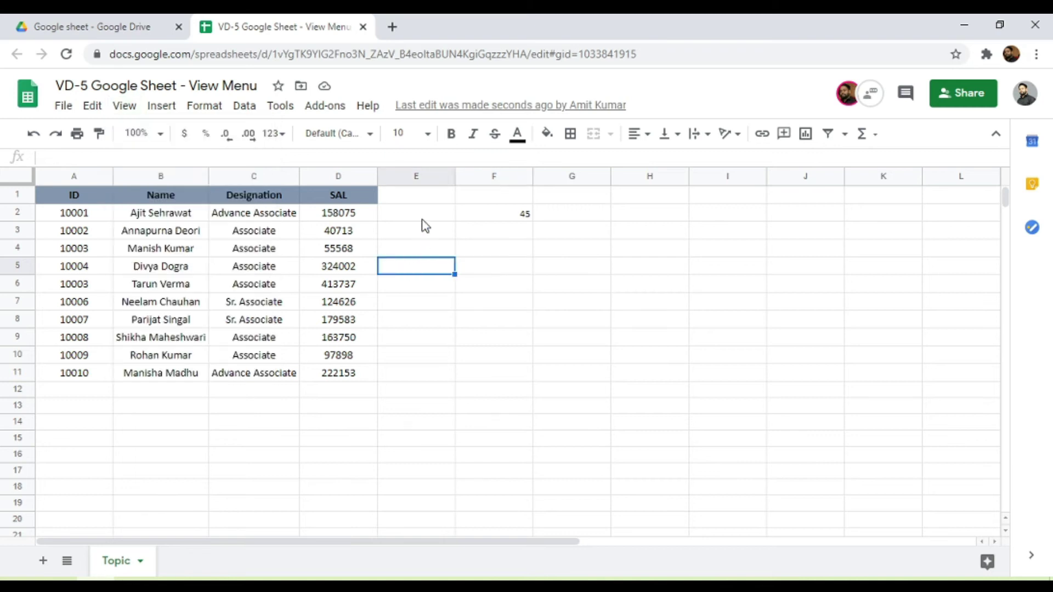
# Enter the formula =D2+100 in cell E2 beside the first salary
pyautogui.click(422, 218)
pyautogui.write('=')
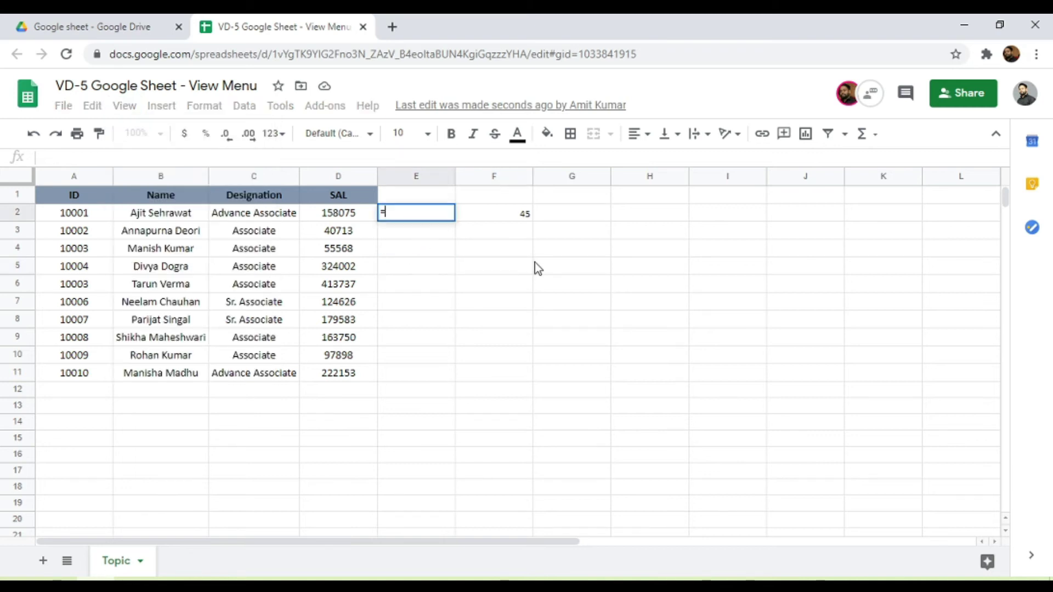
pyautogui.write('D2+100')
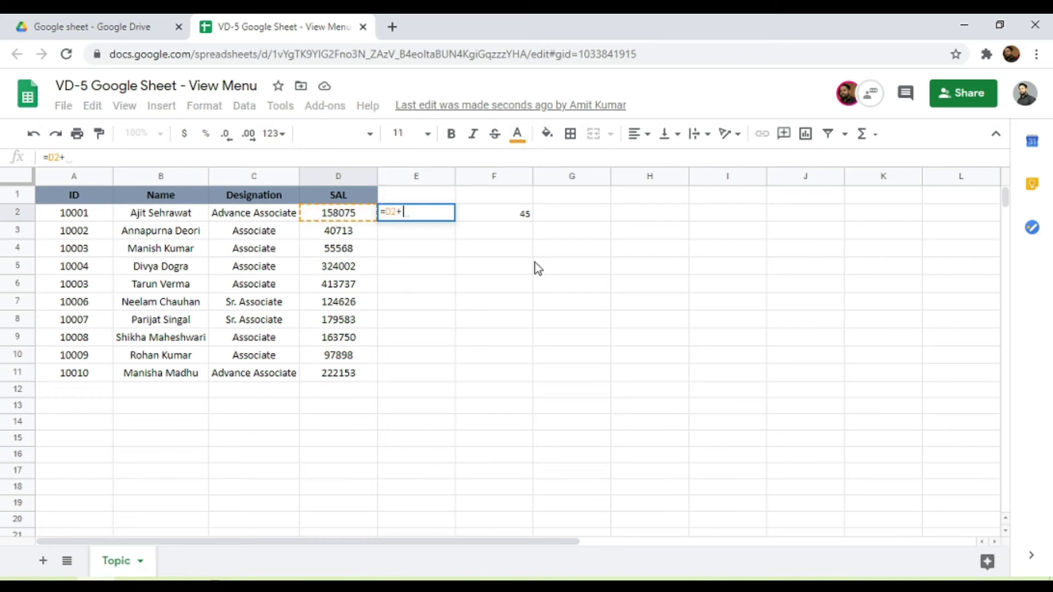
pyautogui.press('Return')
# Fill the formula in E2 down through cell E11, alongside every salary in the table
pyautogui.press('Left')
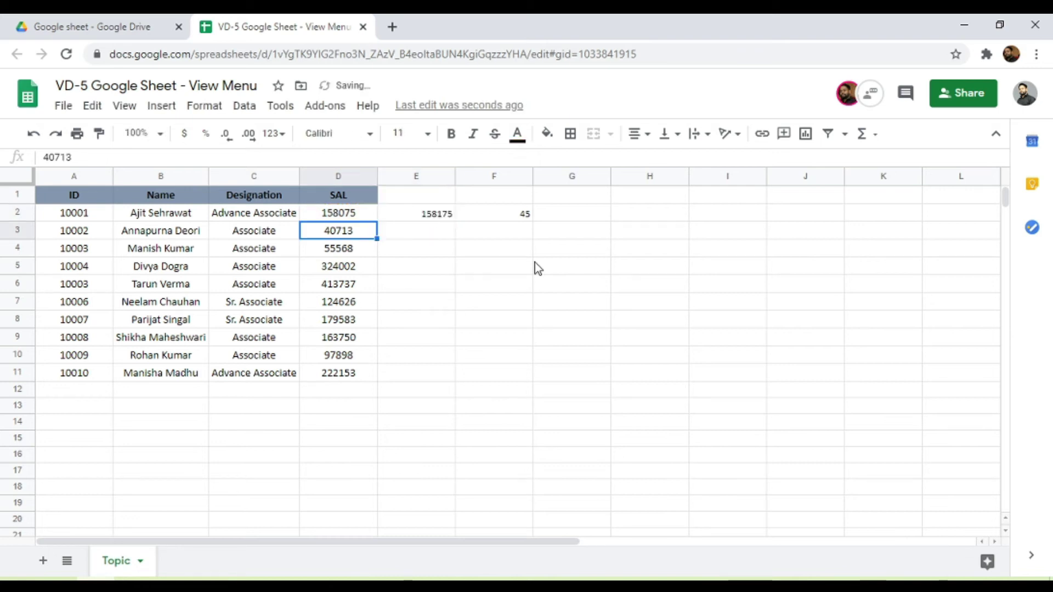
pyautogui.hotkey('ctrl', 'Down')
pyautogui.press('Right')
pyautogui.hotkey('ctrl', 'shift', 'Up')
pyautogui.hotkey('ctrl', 'd')
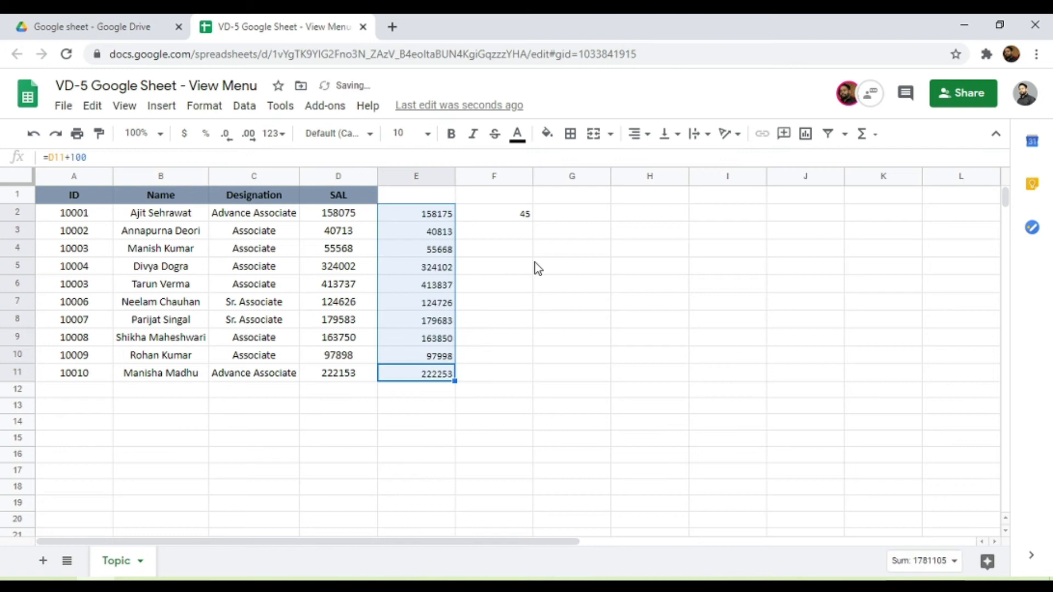
pyautogui.click(658, 438)
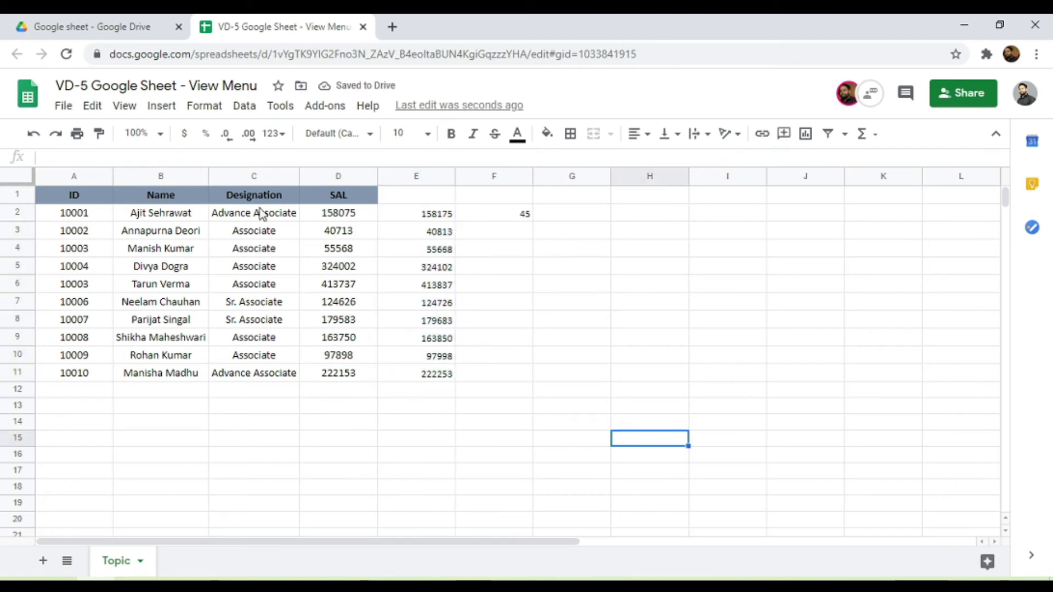
# Show formulas instead of results in the sheet and select the formula cells E2:E11
pyautogui.click(140, 107)
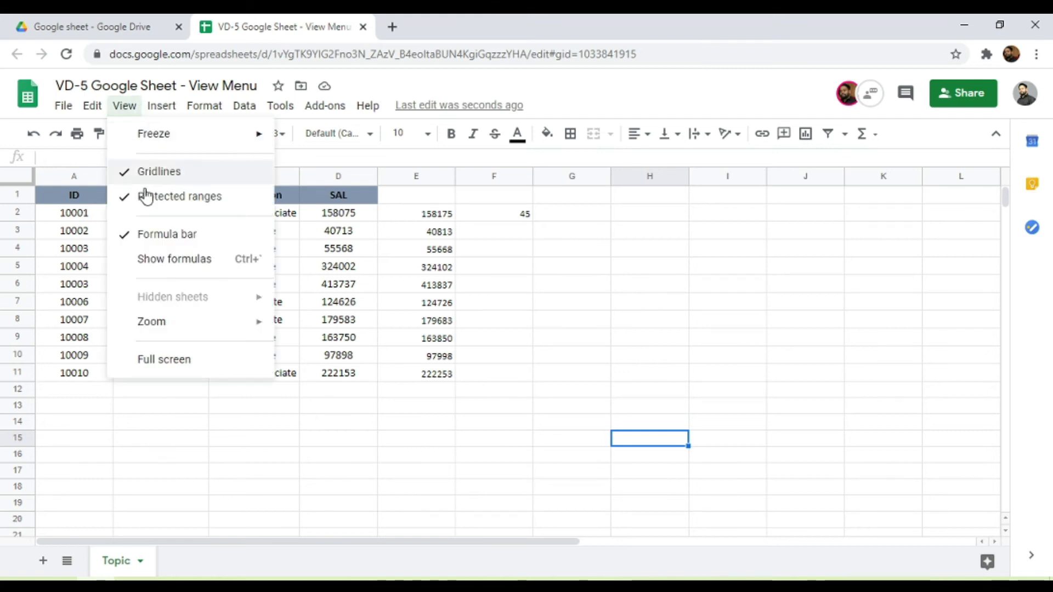
pyautogui.click(165, 262)
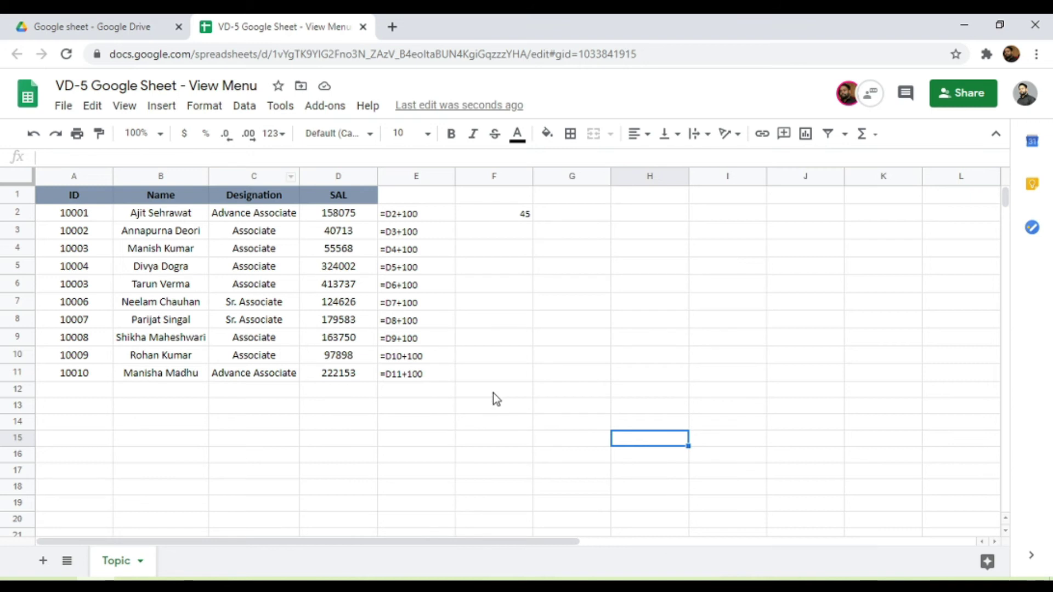
pyautogui.moveTo(427, 212); pyautogui.dragTo(444, 380)
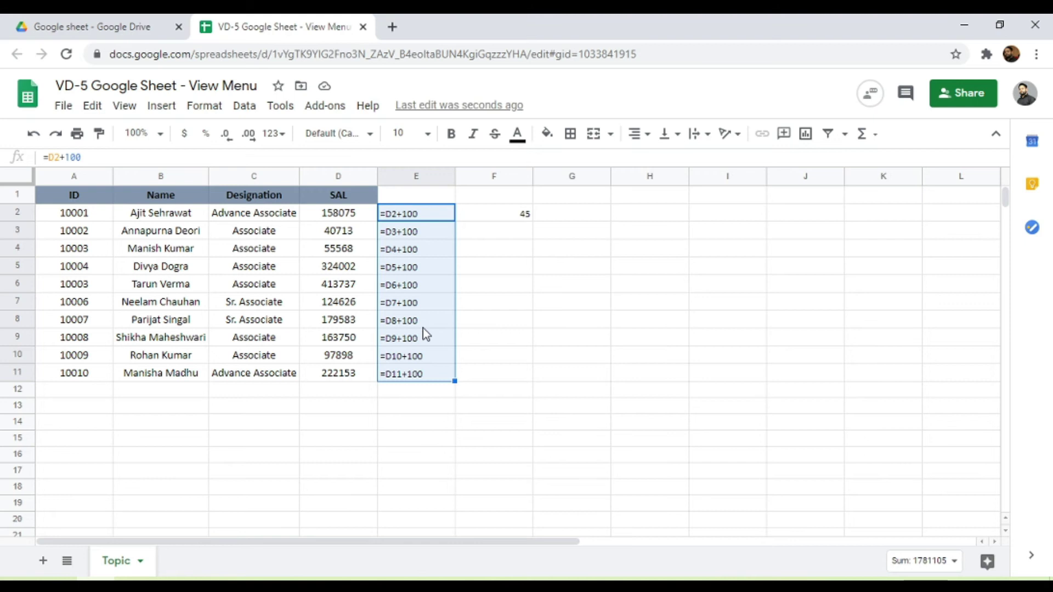
# Turn off the formula display so column E shows calculated results
pyautogui.click(127, 108)
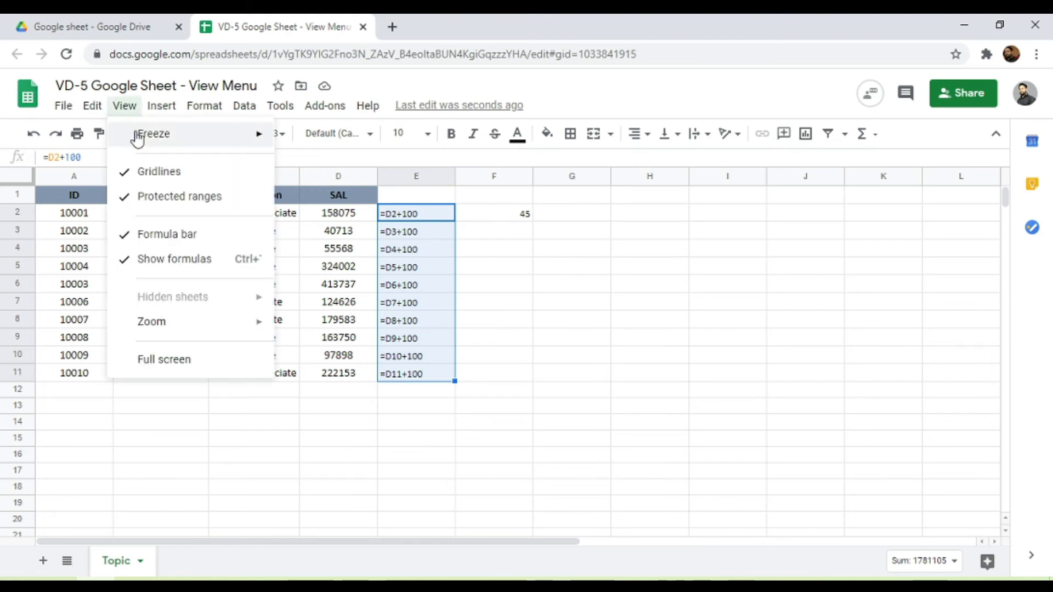
pyautogui.click(185, 264)
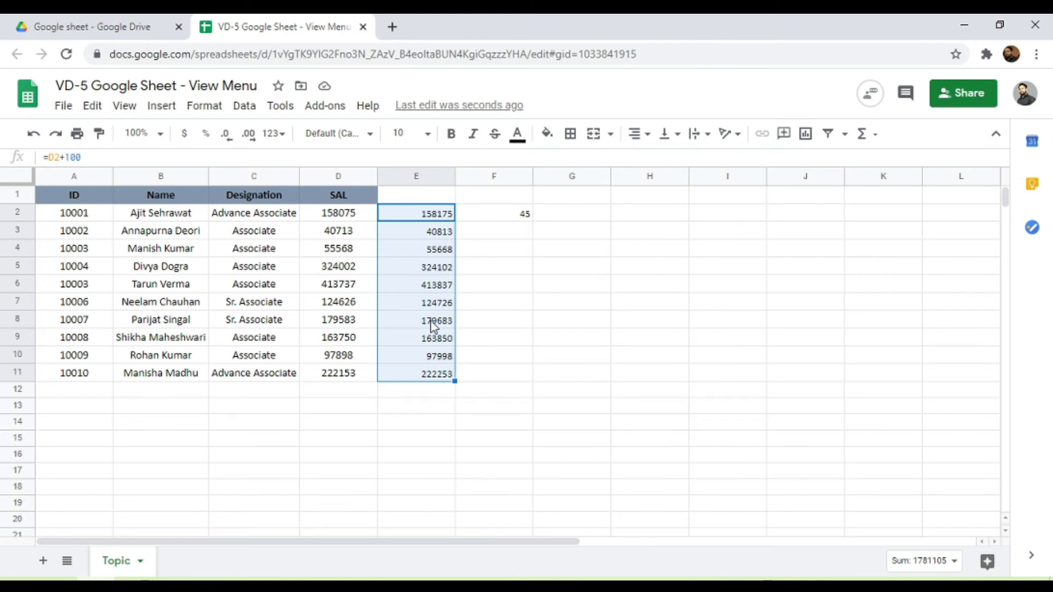
pyautogui.click(125, 105)
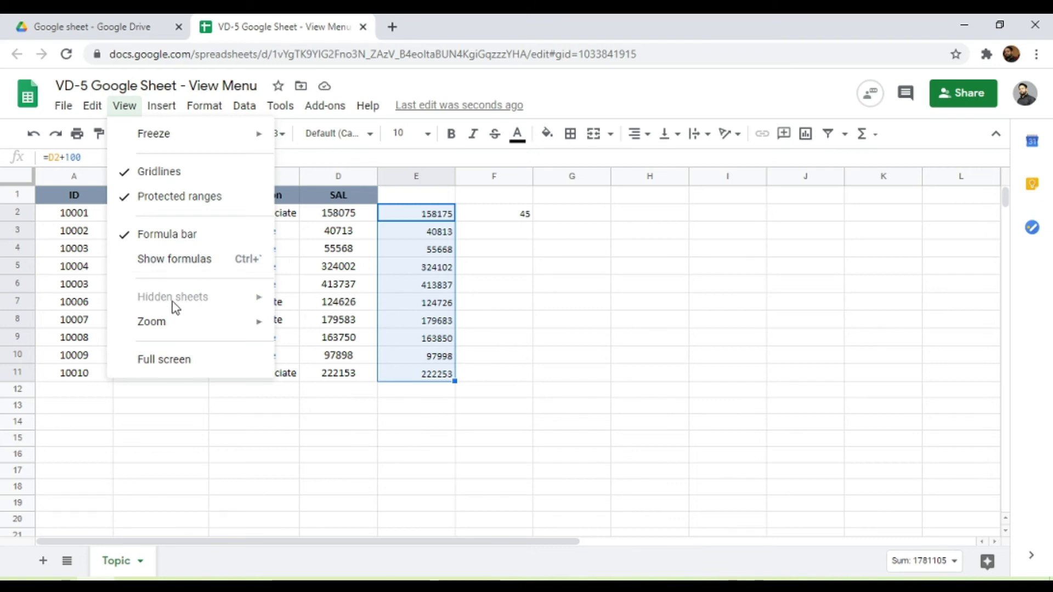
pyautogui.click(305, 443)
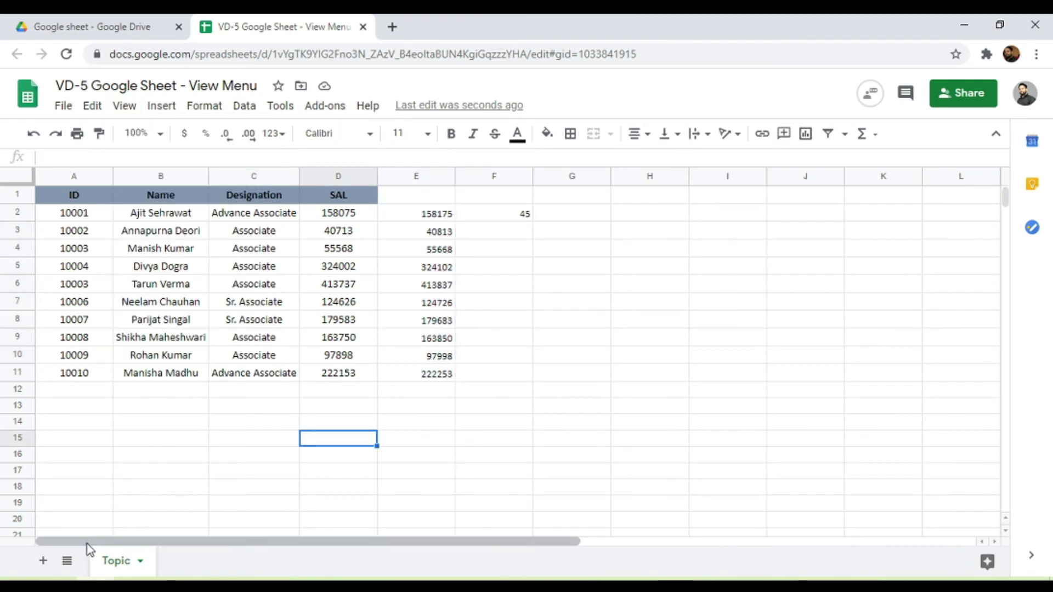
# Add a new blank sheet next to Topic and hide it
pyautogui.click(43, 561)
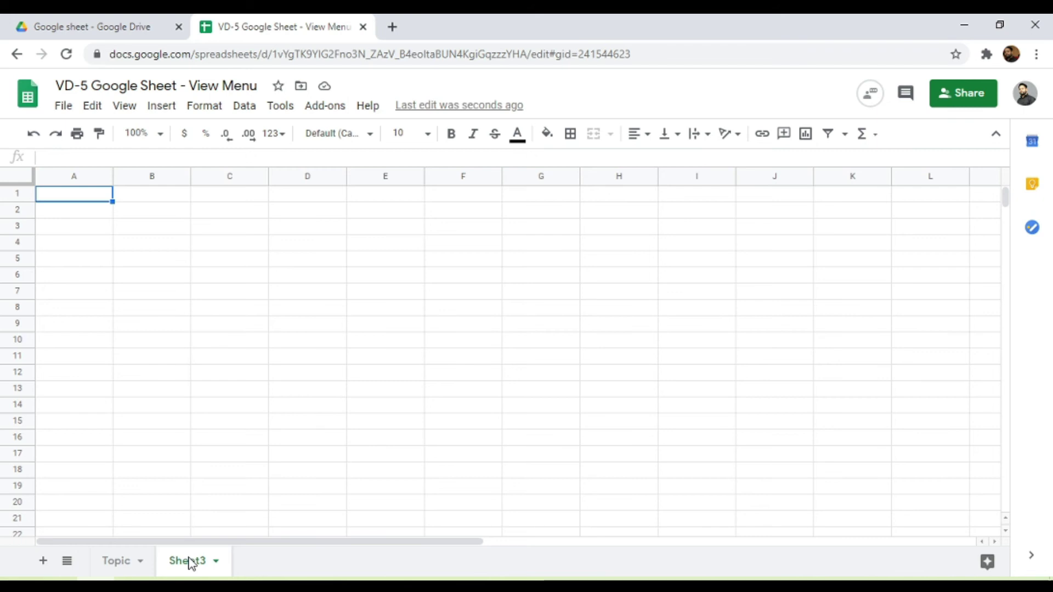
pyautogui.rightClick(191, 565)
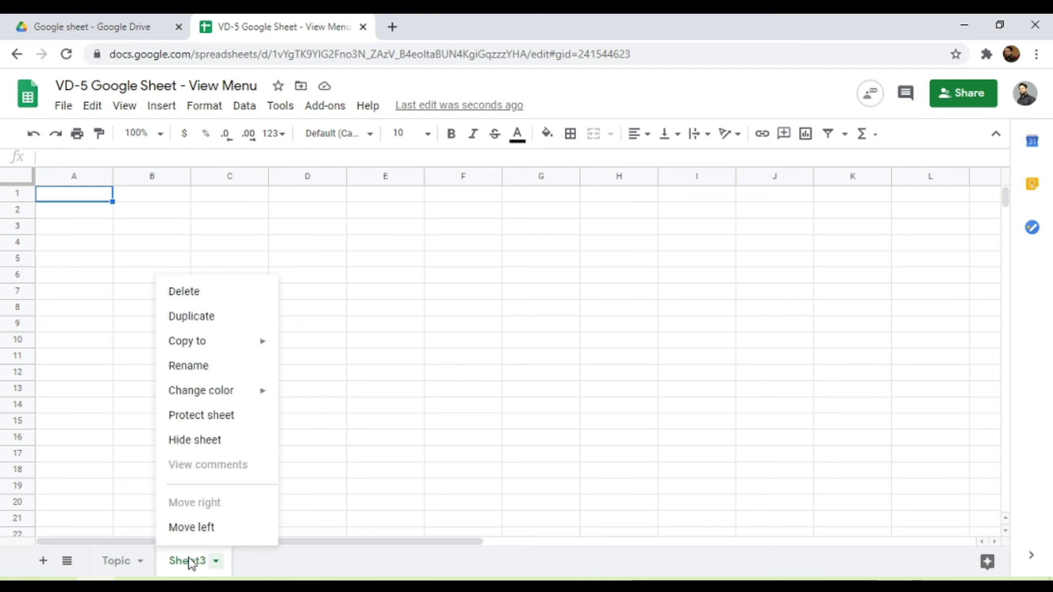
pyautogui.click(213, 446)
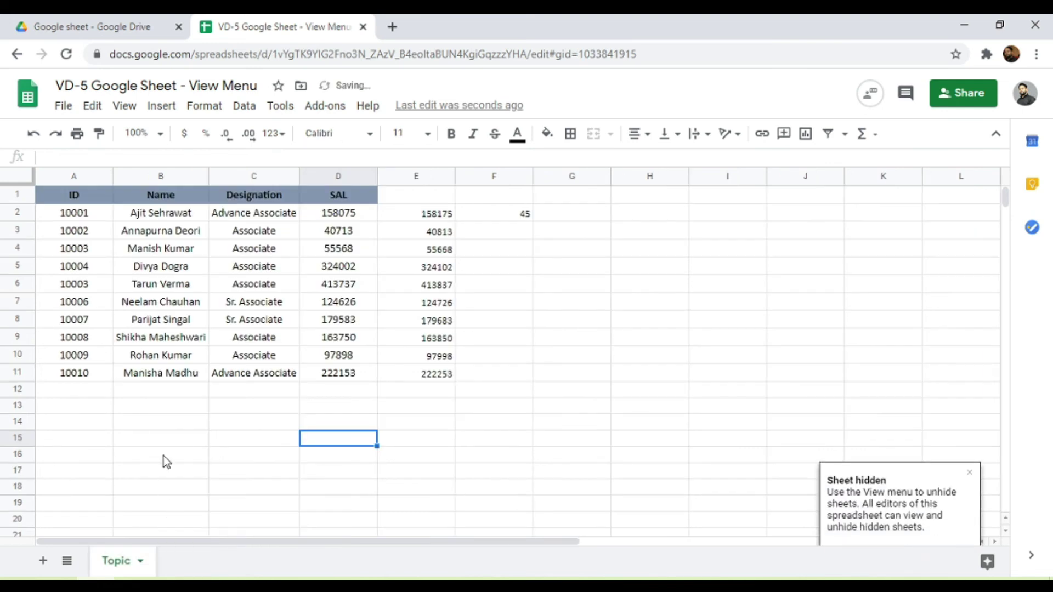
# Unhide Sheet3 from the spreadsheet's hidden sheets
pyautogui.click(124, 107)
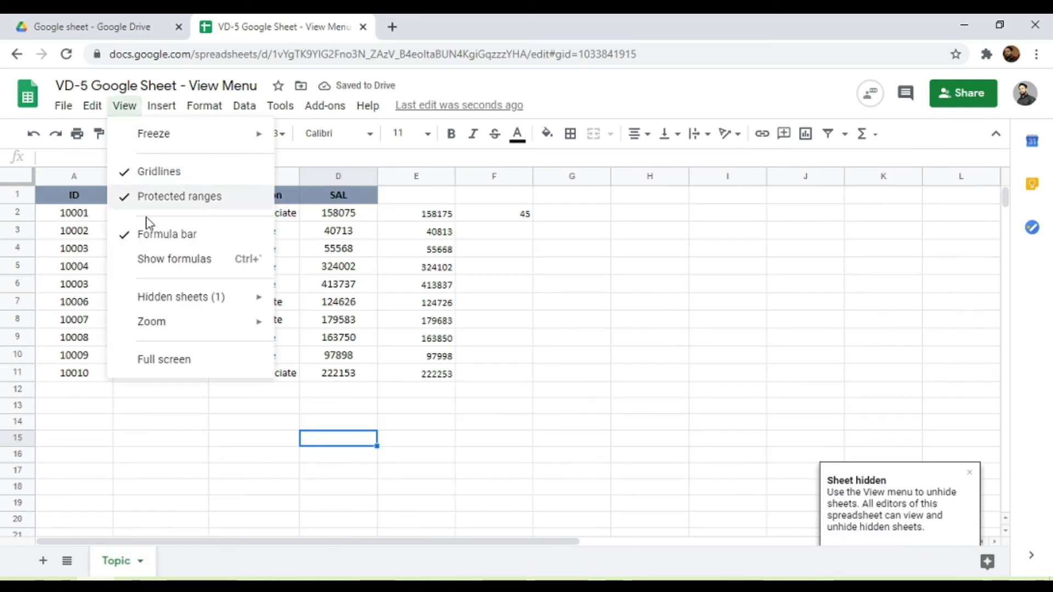
pyautogui.moveTo(172, 307)
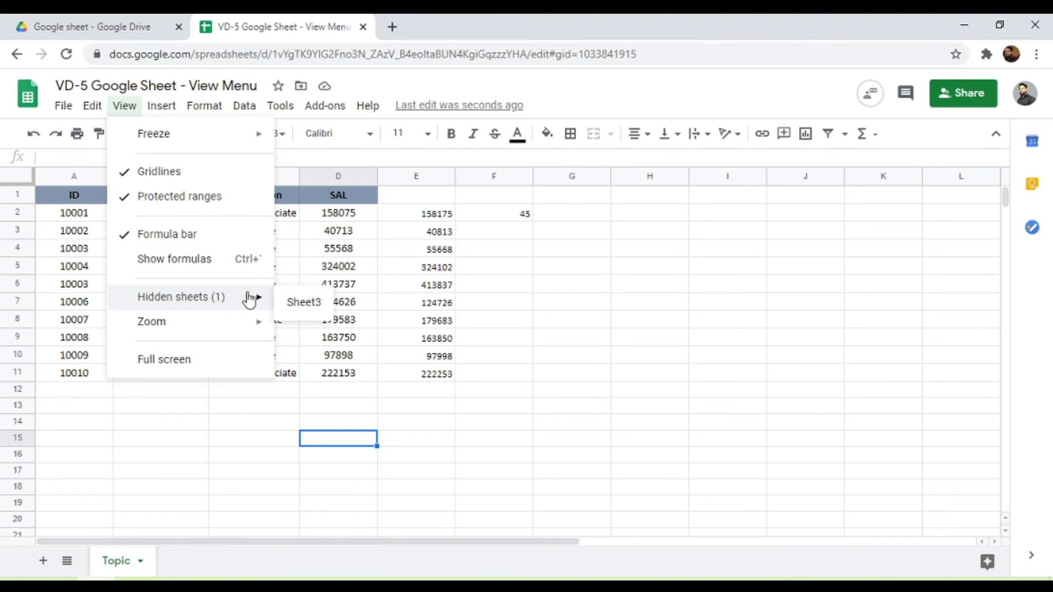
pyautogui.click(305, 304)
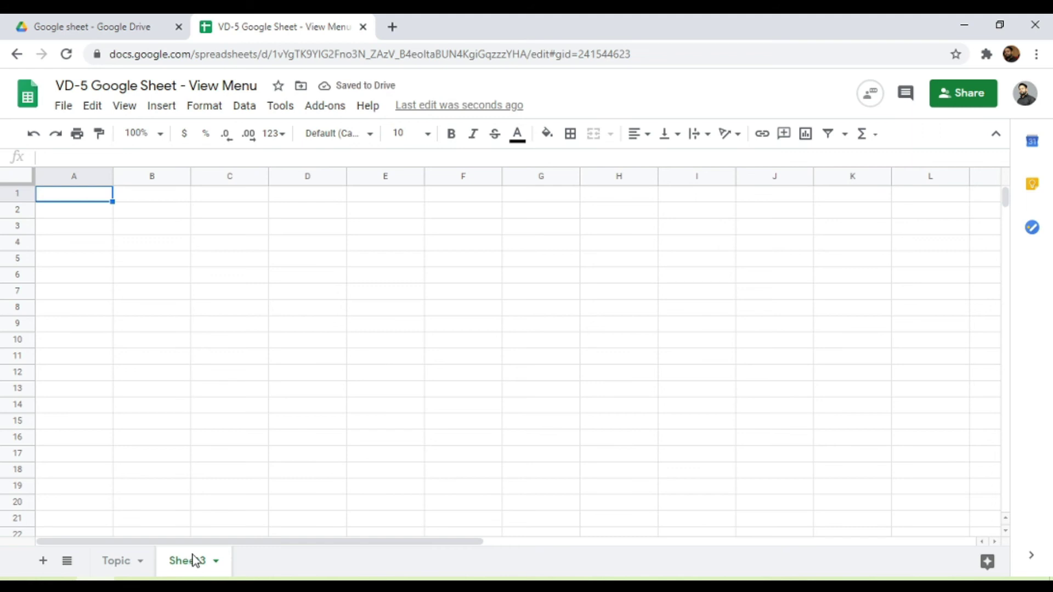
pyautogui.click(124, 106)
pyautogui.click(410, 411)
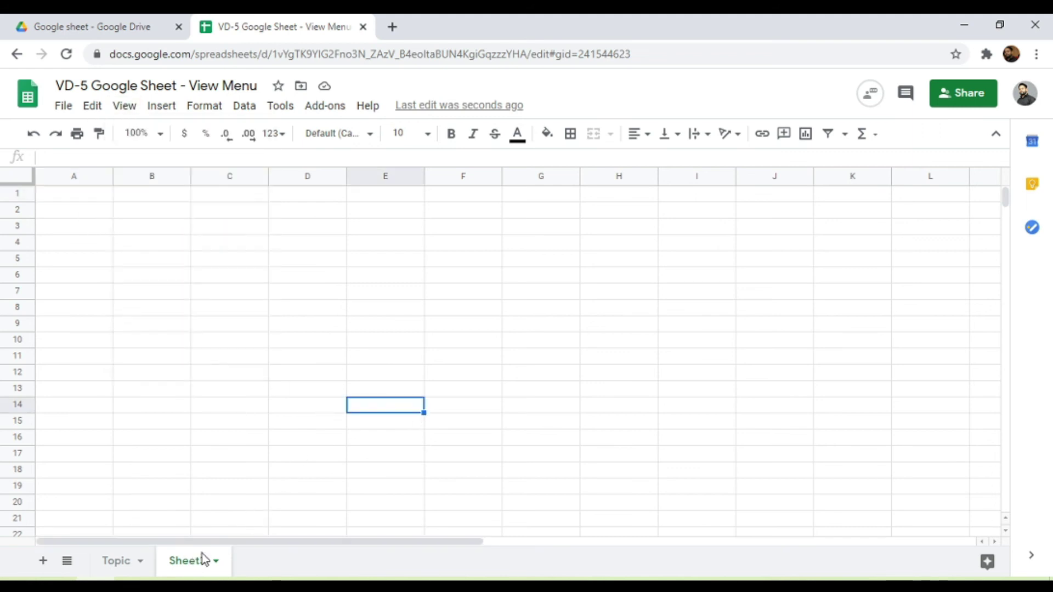
# Hide Sheet3 once more
pyautogui.rightClick(188, 562)
pyautogui.click(193, 439)
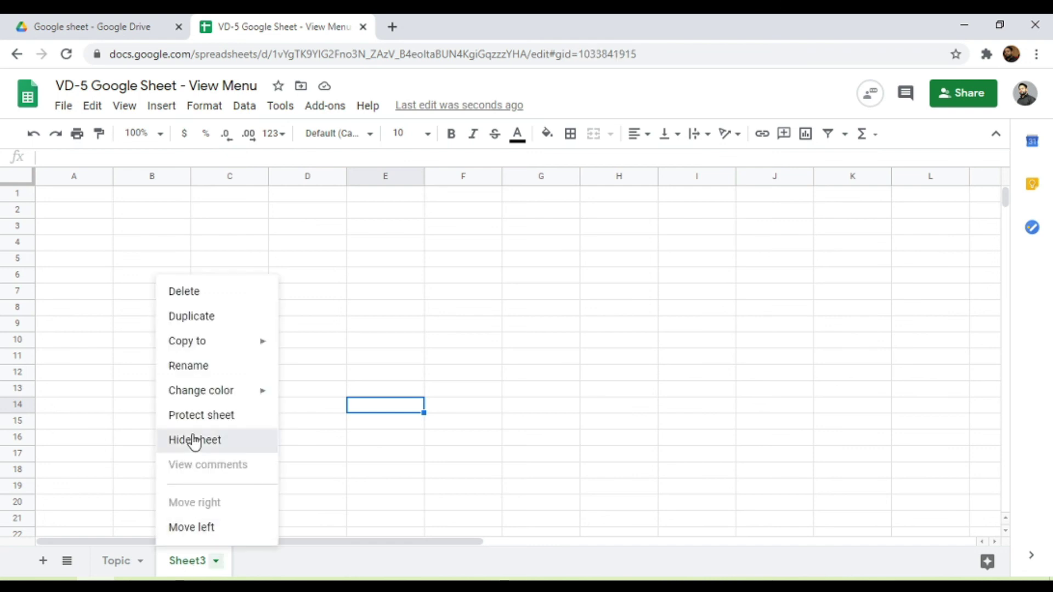
# Unhide Sheet3 through the list of all sheets and return to the Topic sheet
pyautogui.click(66, 563)
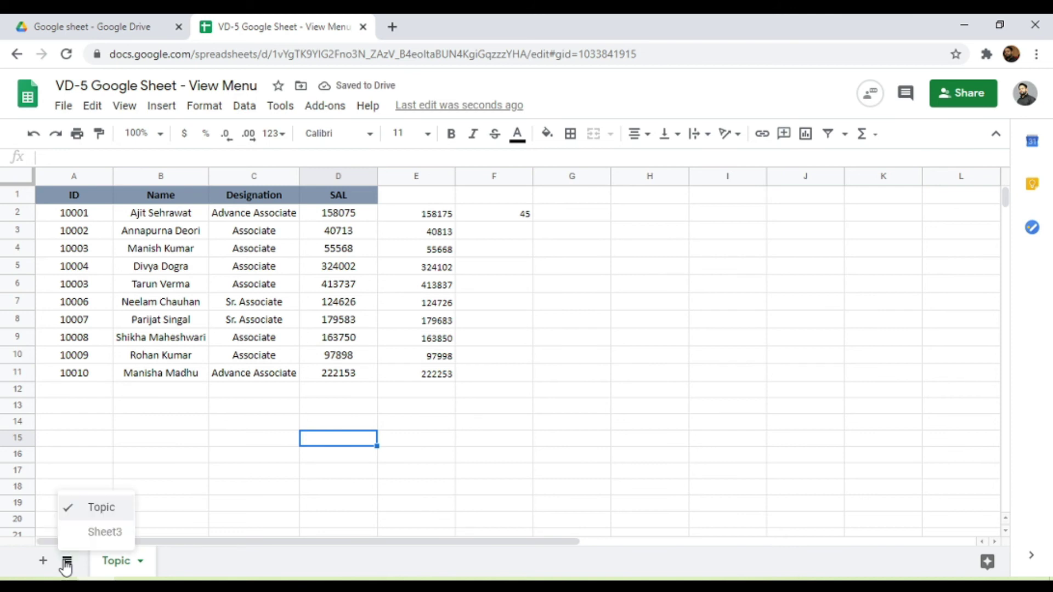
pyautogui.click(112, 532)
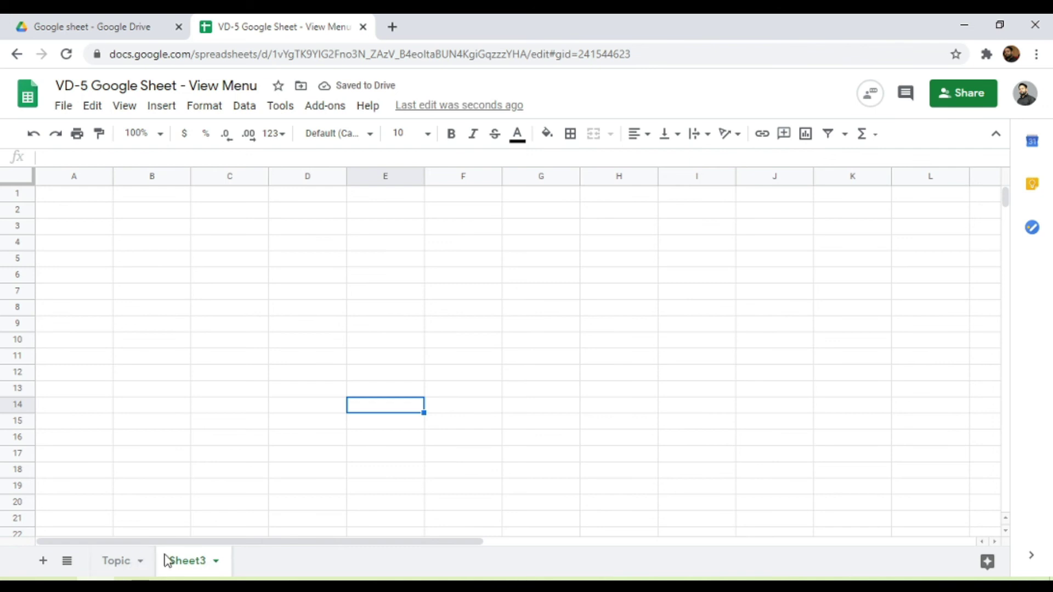
pyautogui.click(123, 562)
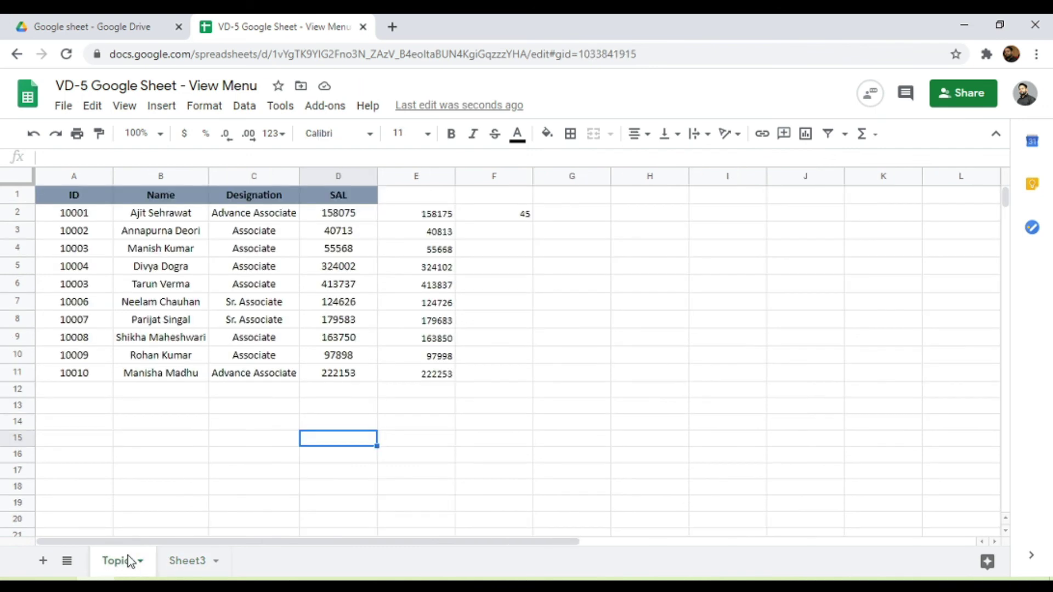
# Zoom the Topic sheet to 125% and return it to 100%
pyautogui.click(122, 107)
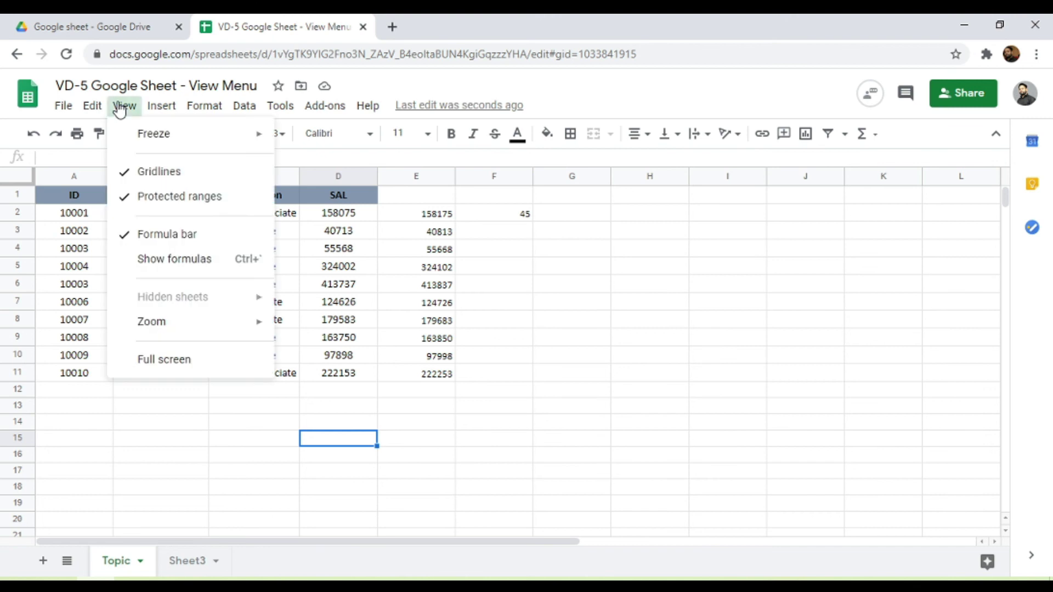
pyautogui.moveTo(197, 335)
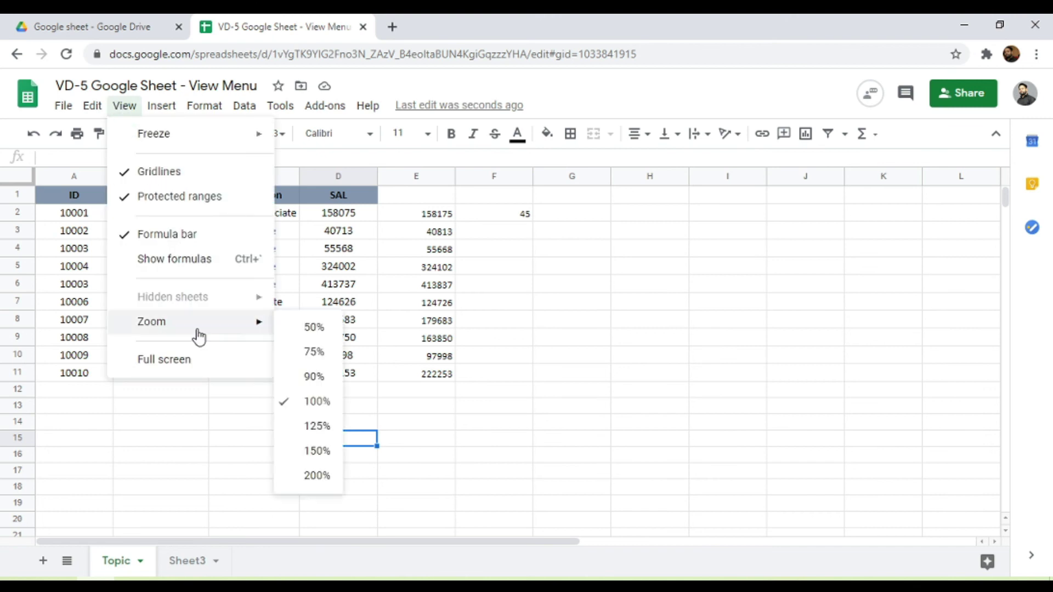
pyautogui.click(311, 431)
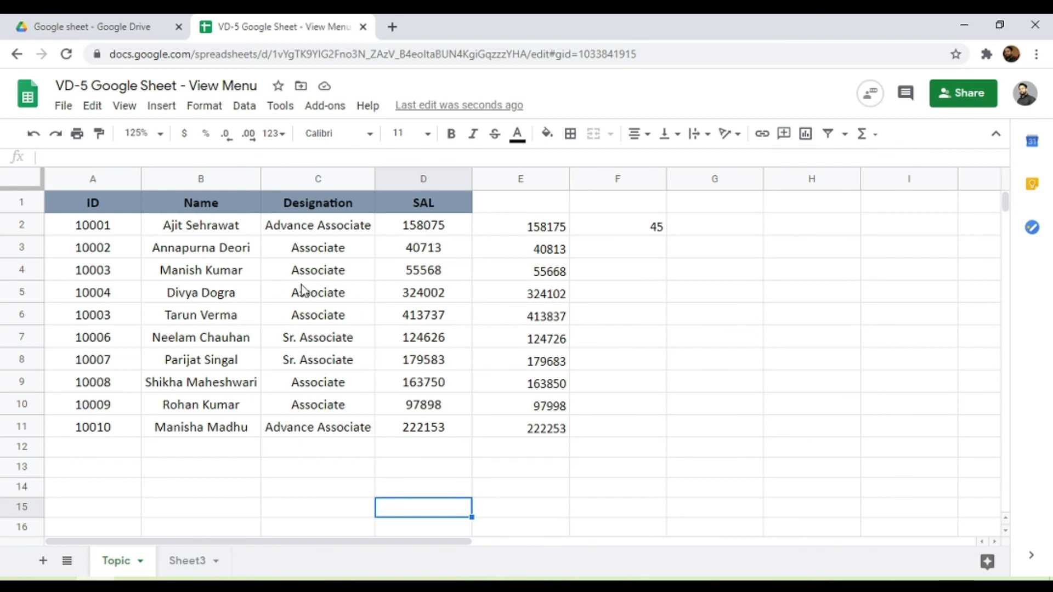
pyautogui.click(161, 134)
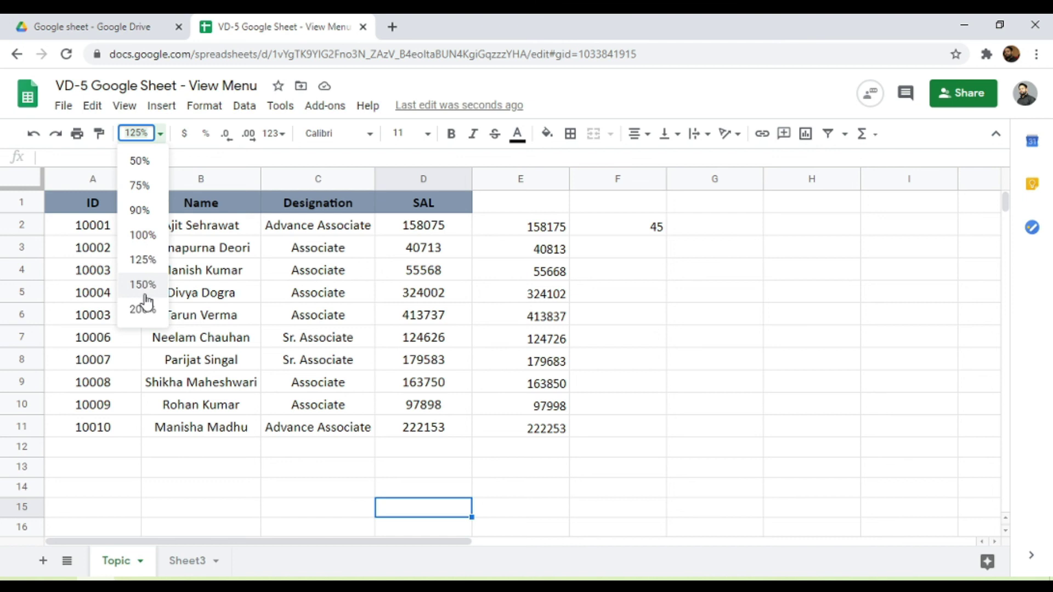
pyautogui.click(144, 236)
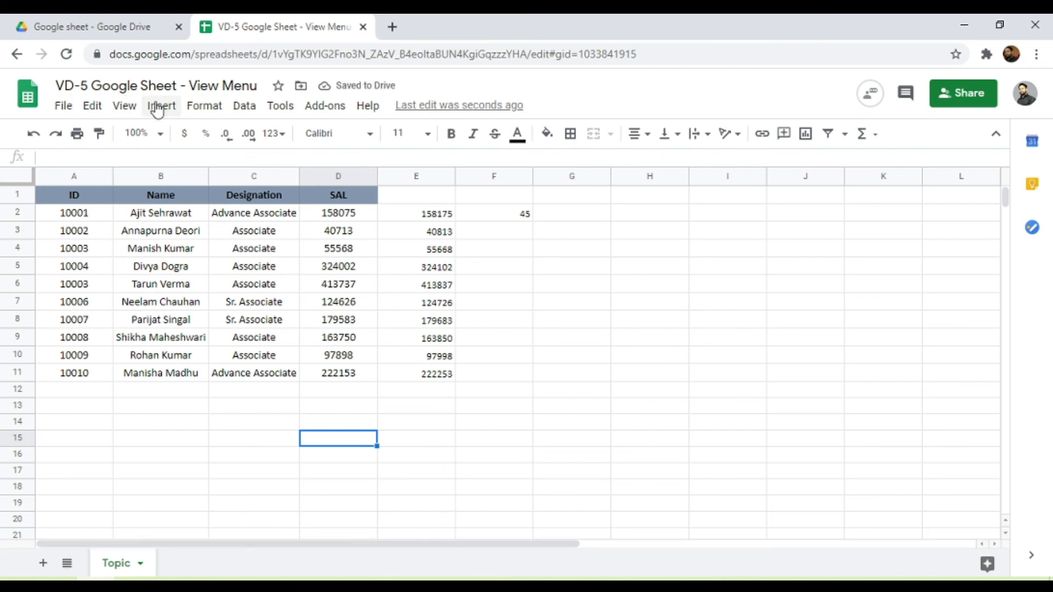
# Switch the spreadsheet to full screen and restore the hidden controls
pyautogui.click(124, 107)
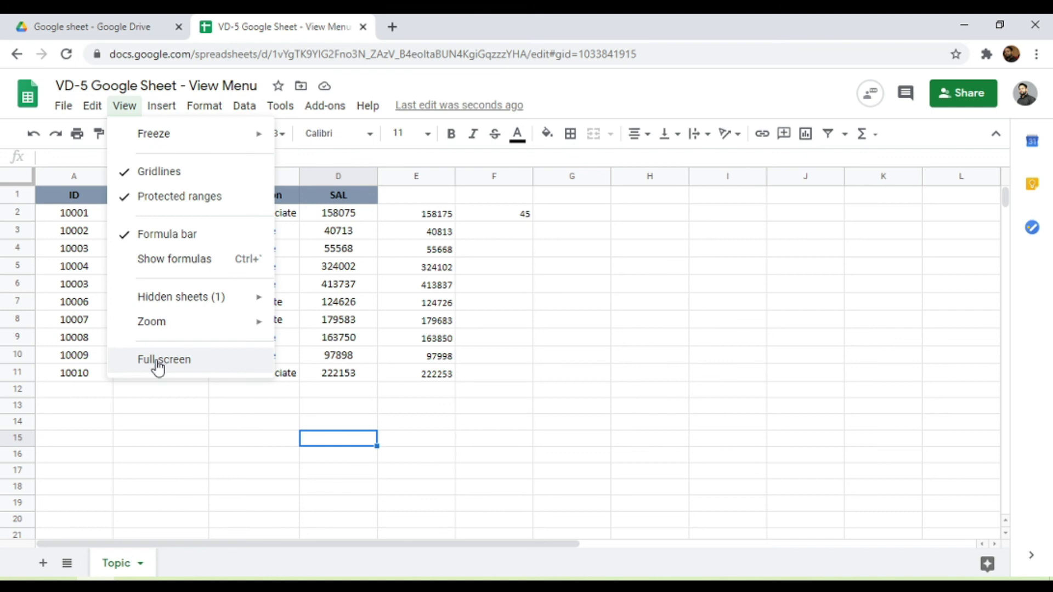
pyautogui.click(158, 366)
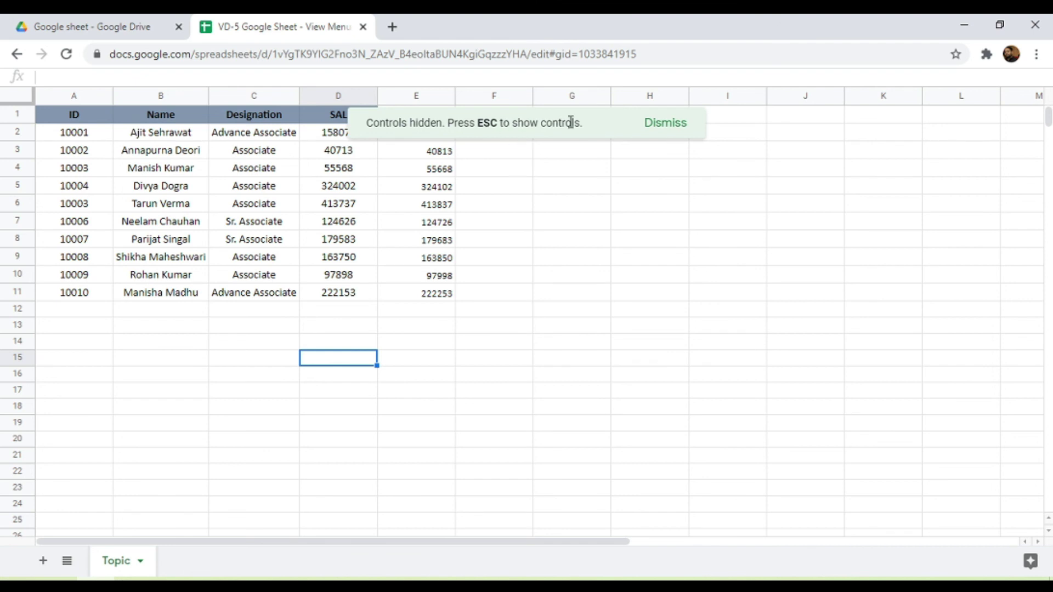
pyautogui.press('Escape')
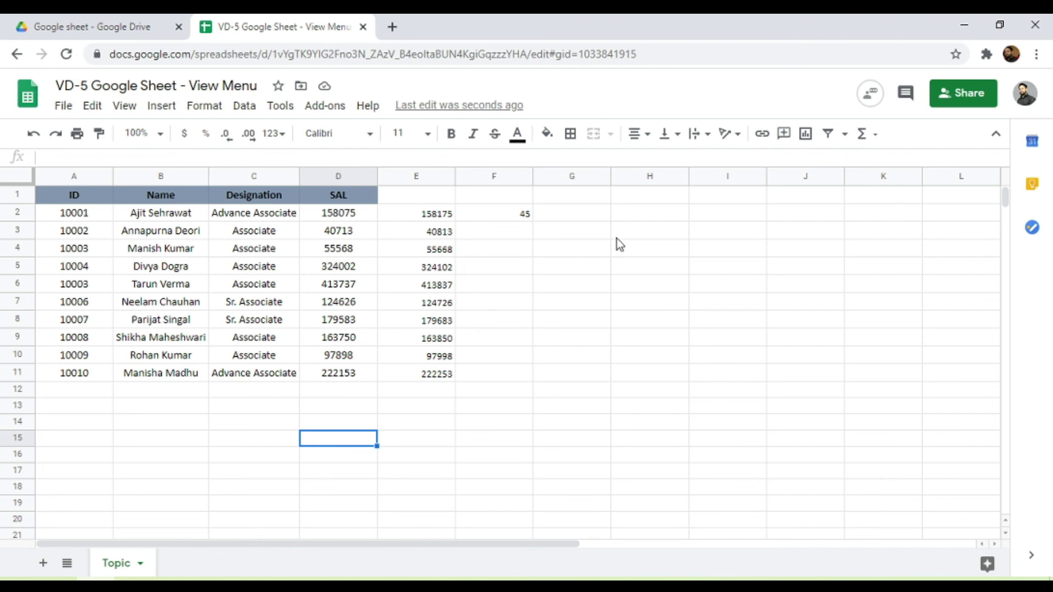
# Hide the spreadsheet's title and menu bar, restore them, and check the Full screen option among the view options
pyautogui.click(995, 139)
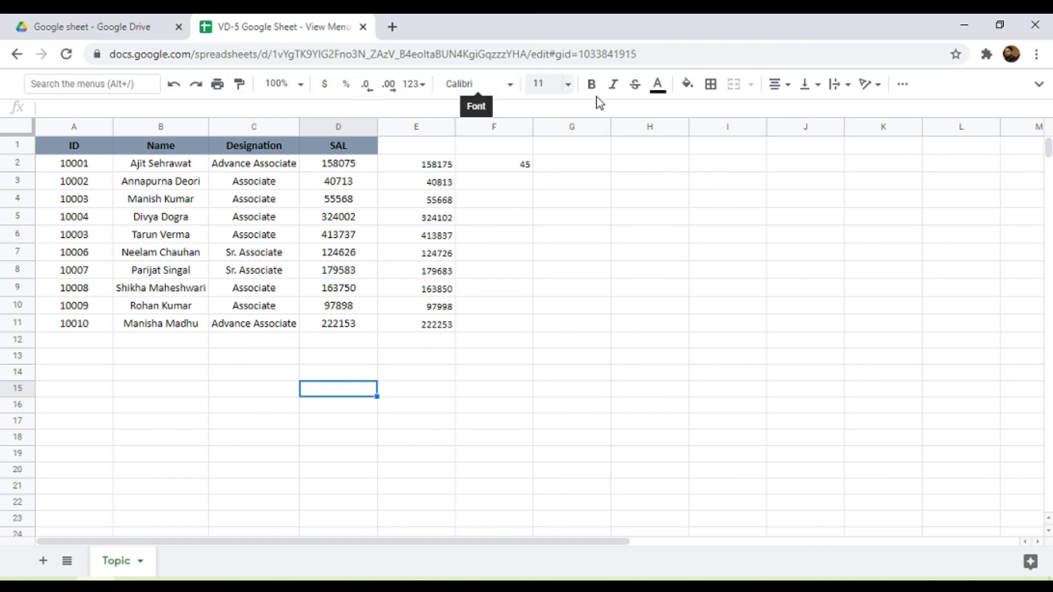
pyautogui.click(1040, 84)
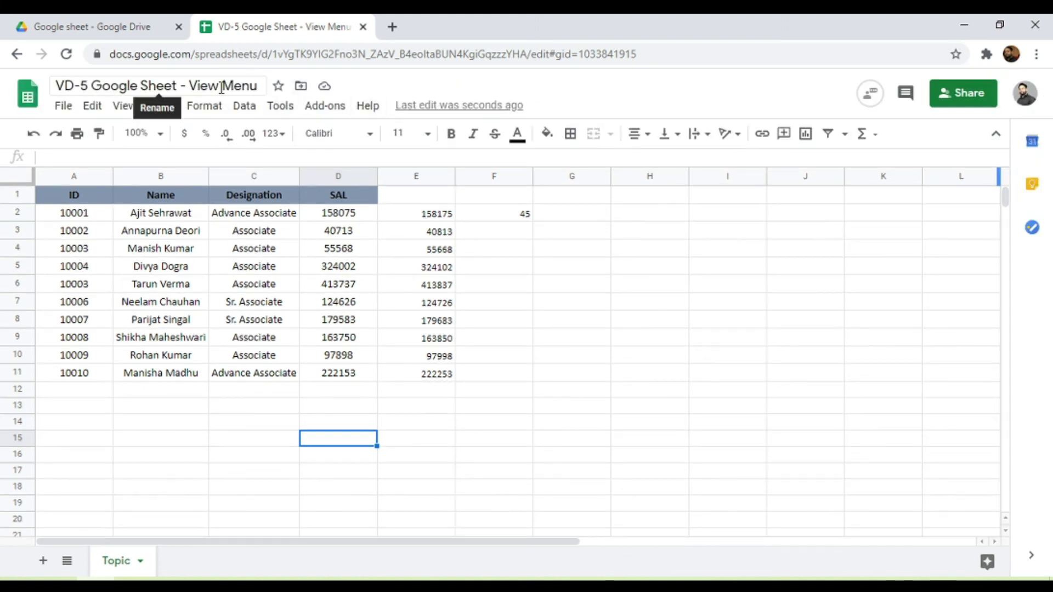
pyautogui.click(126, 107)
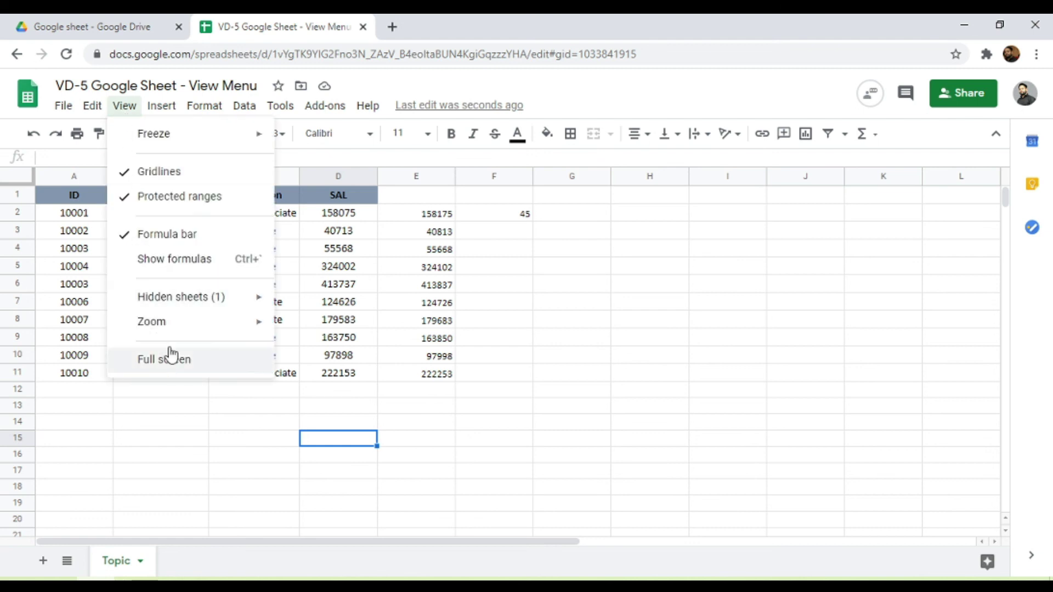
pyautogui.click(523, 236)
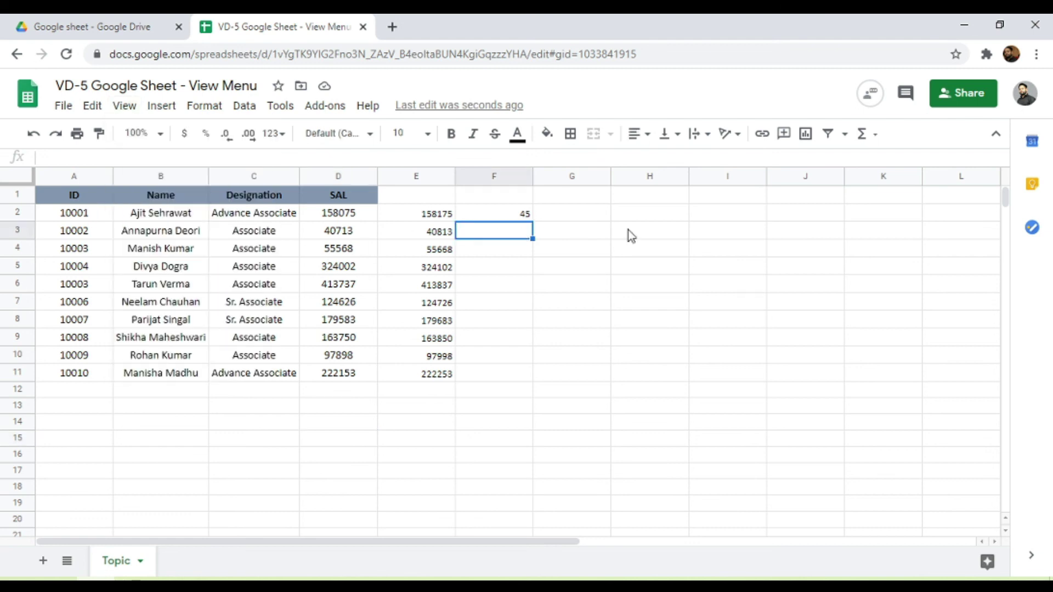
# Collapse the spreadsheet's header area once more, expand it again, and bring up the view options for review
pyautogui.click(996, 134)
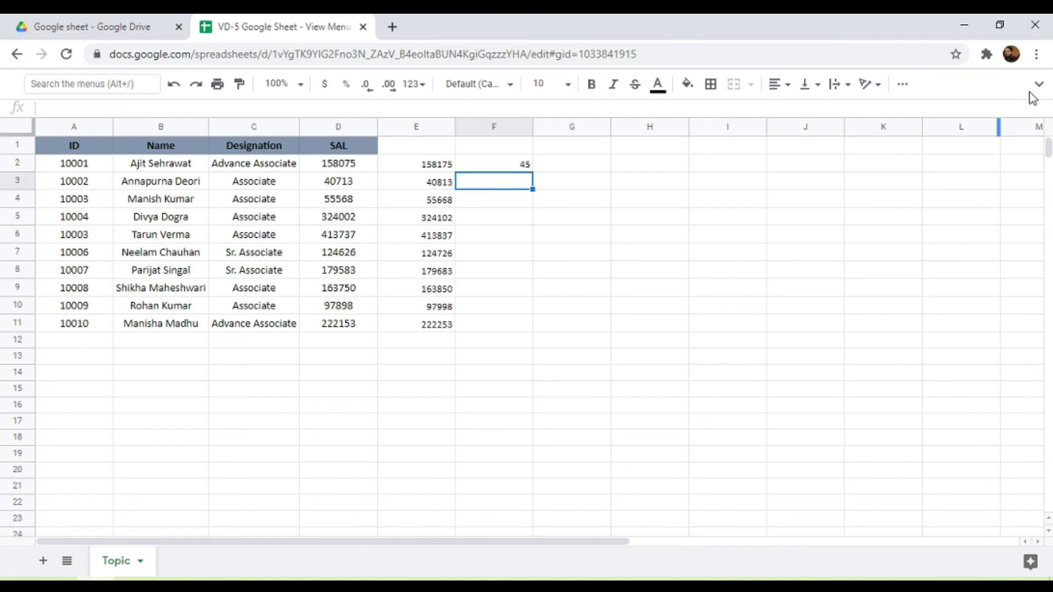
pyautogui.click(1036, 86)
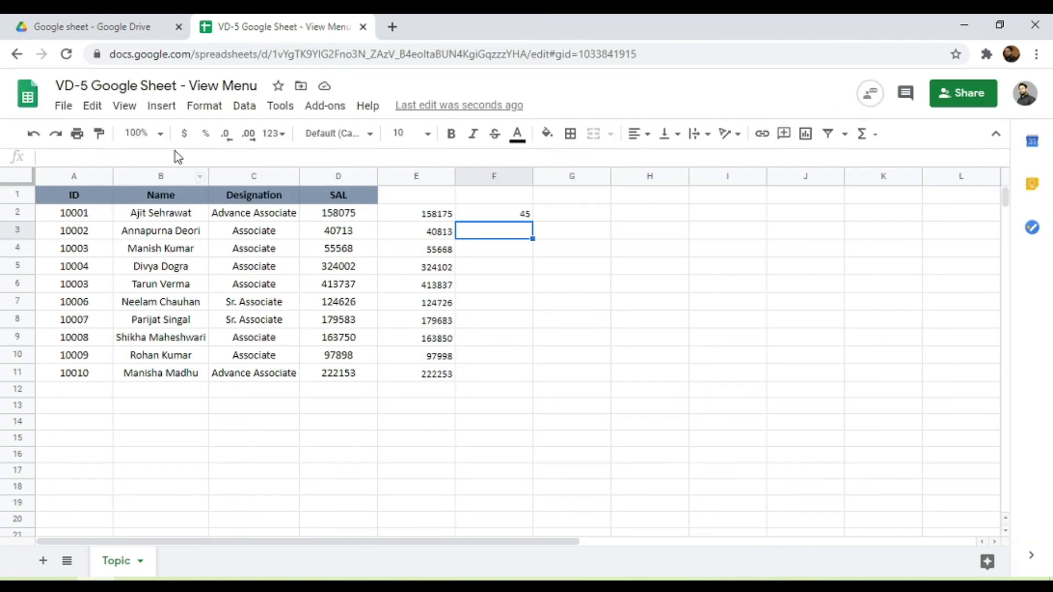
pyautogui.click(124, 107)
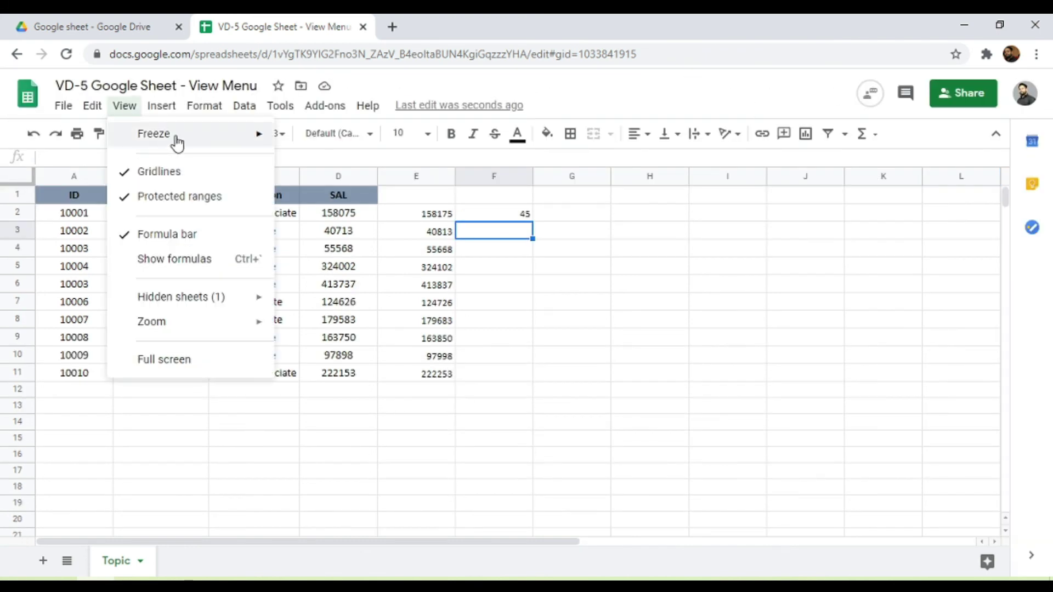